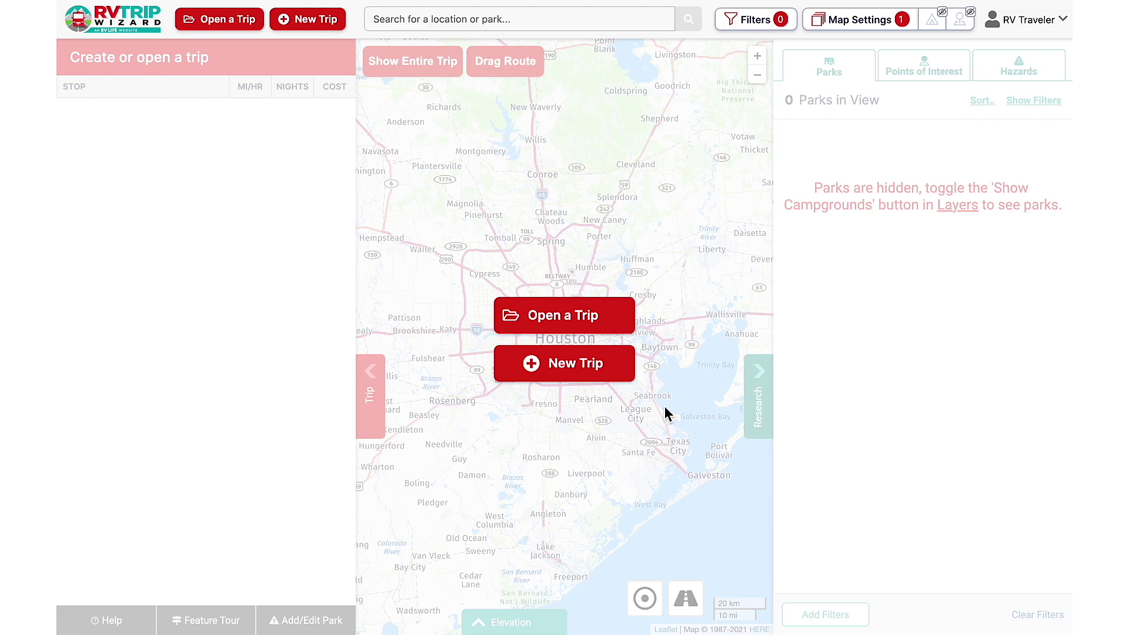
- Create a new trip named 'Simple Trip' with a departure date of June 5, 2021
click(630, 376)
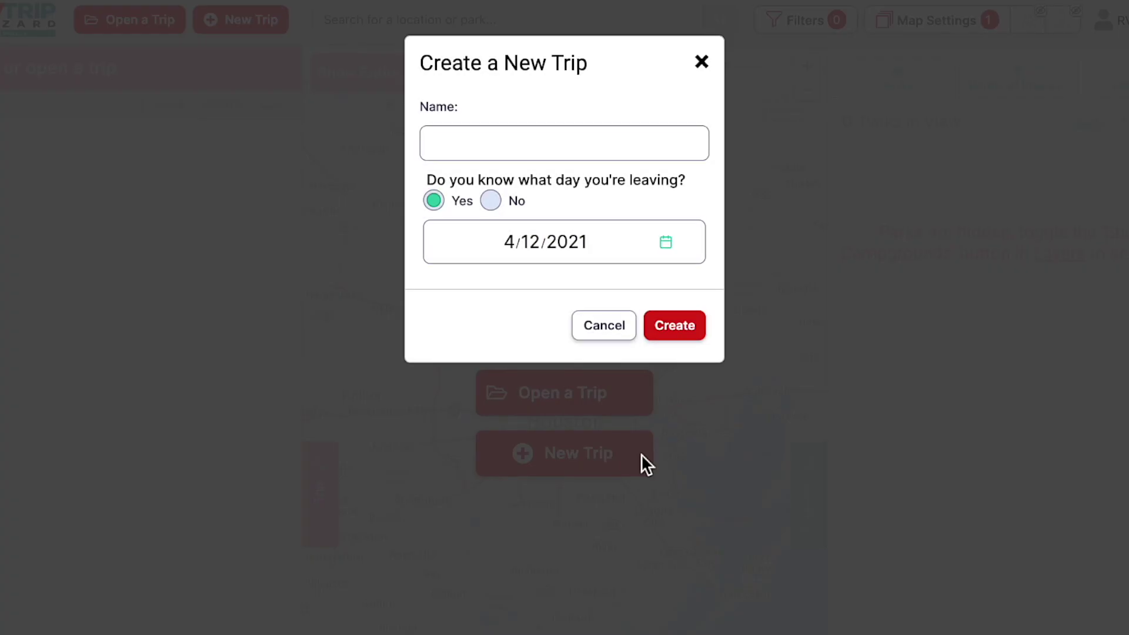
click(539, 149)
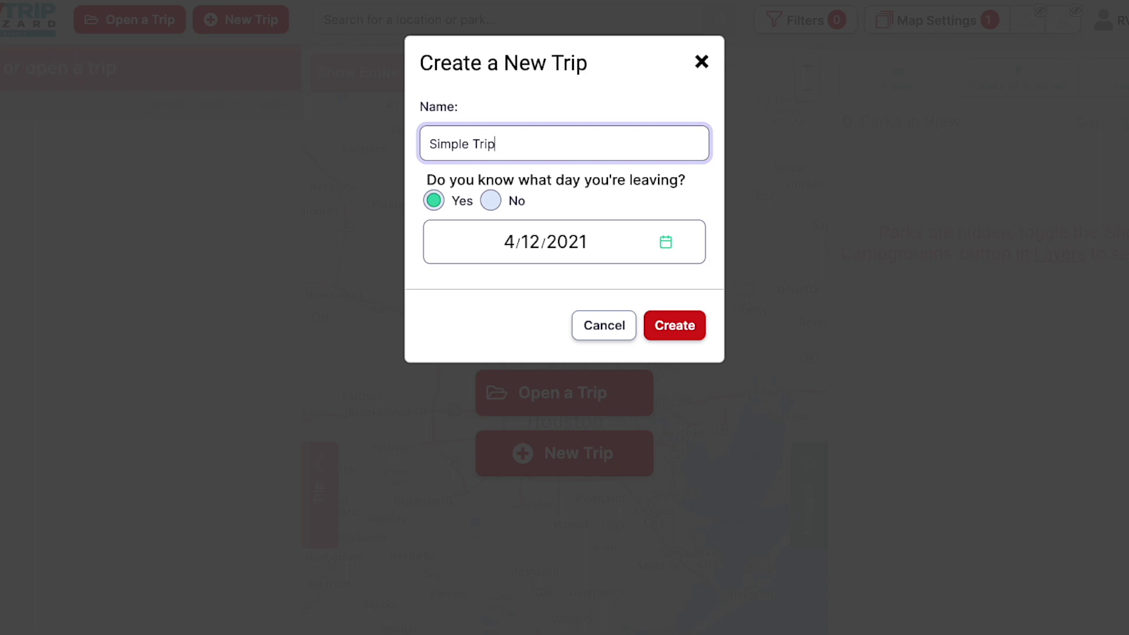
click(666, 242)
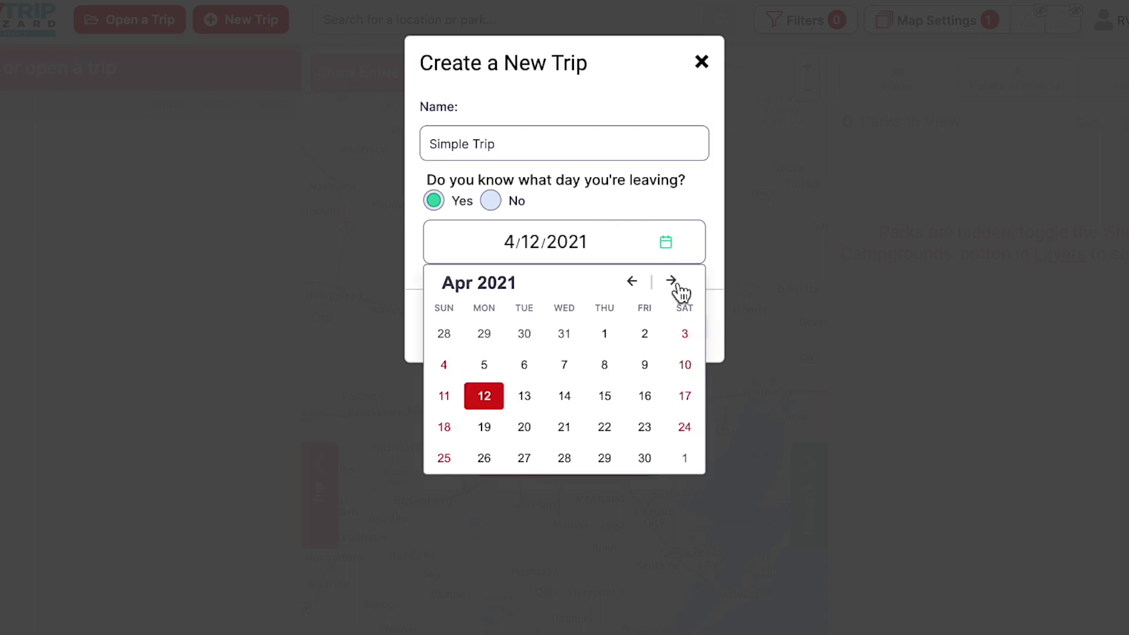
click(671, 281)
click(671, 281)
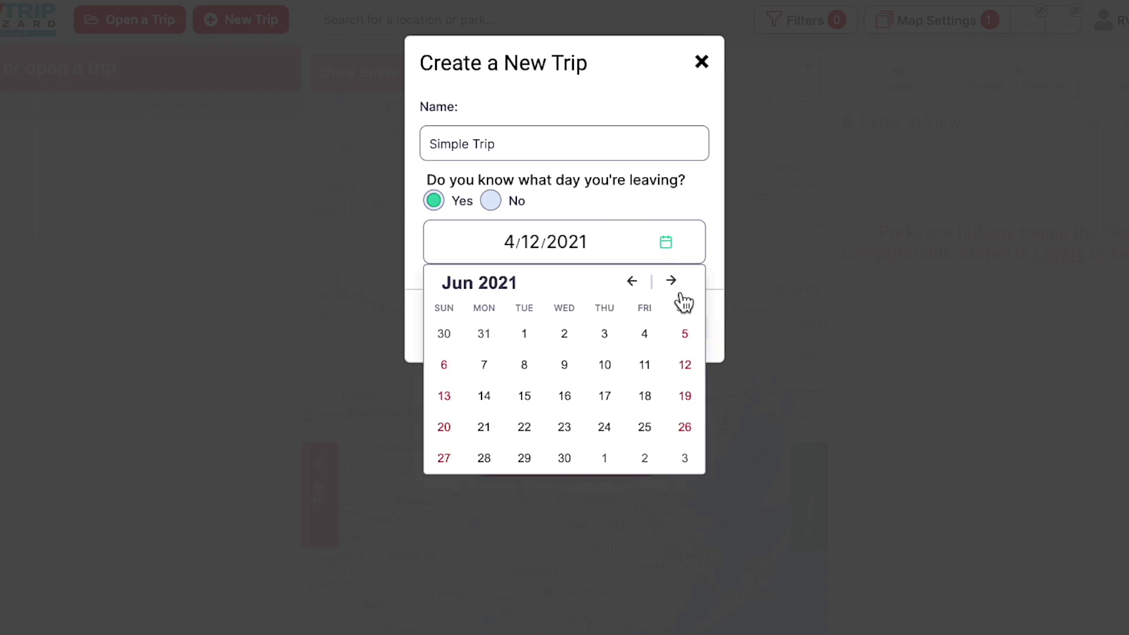
click(685, 334)
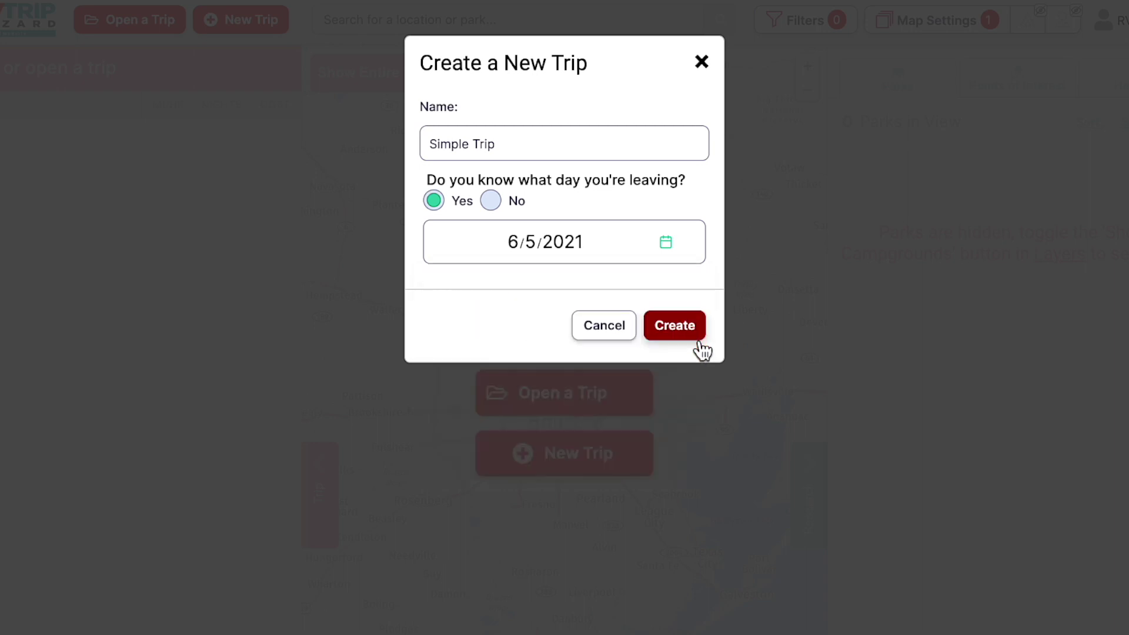
click(700, 347)
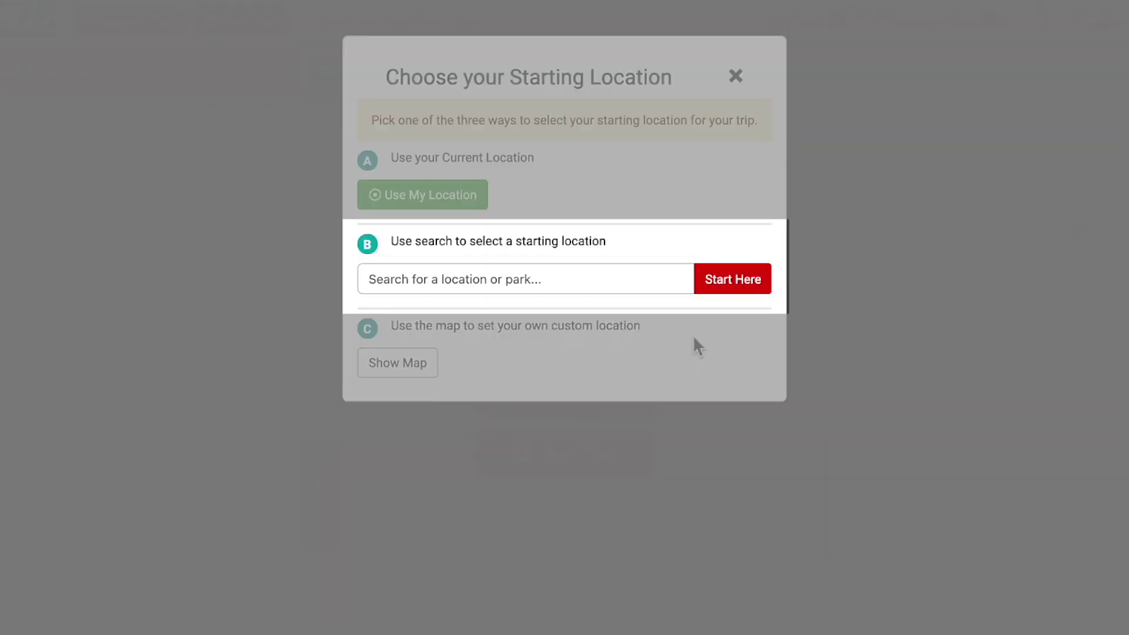
- Set Houston, TX, United States as the starting point and keep the default trip settings
click(624, 286)
text(Houston, TX)
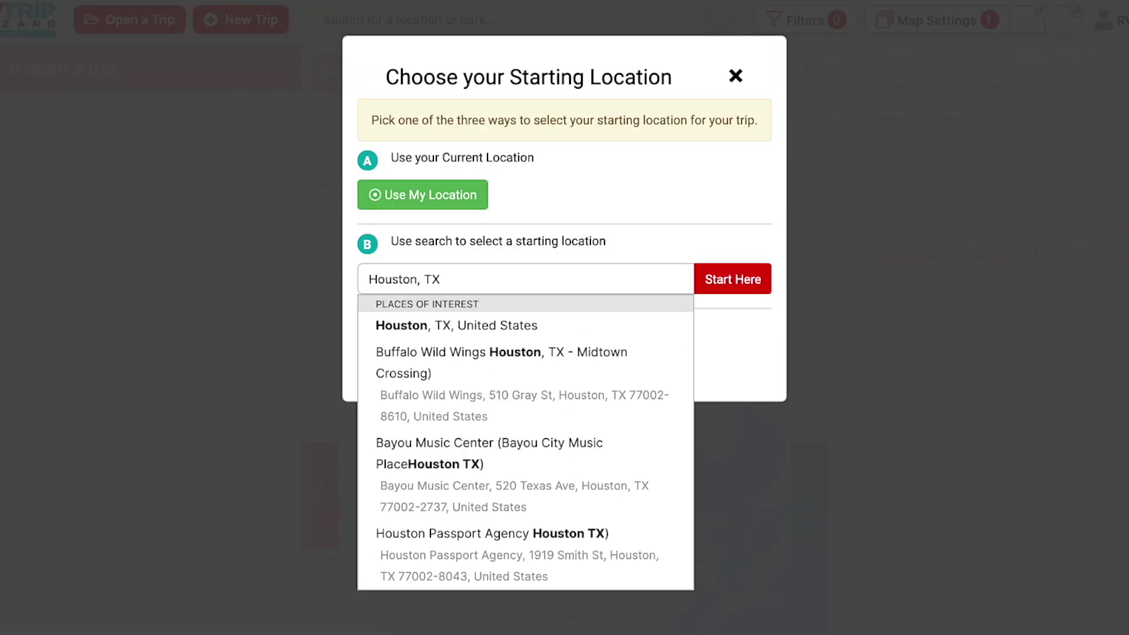
click(647, 326)
click(732, 291)
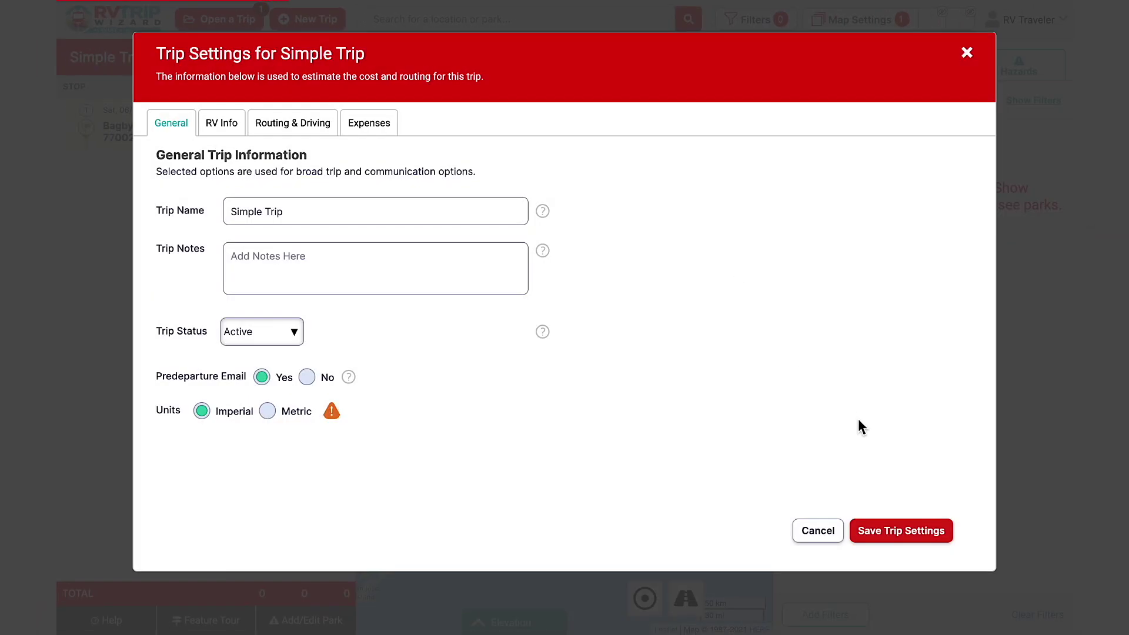
click(935, 523)
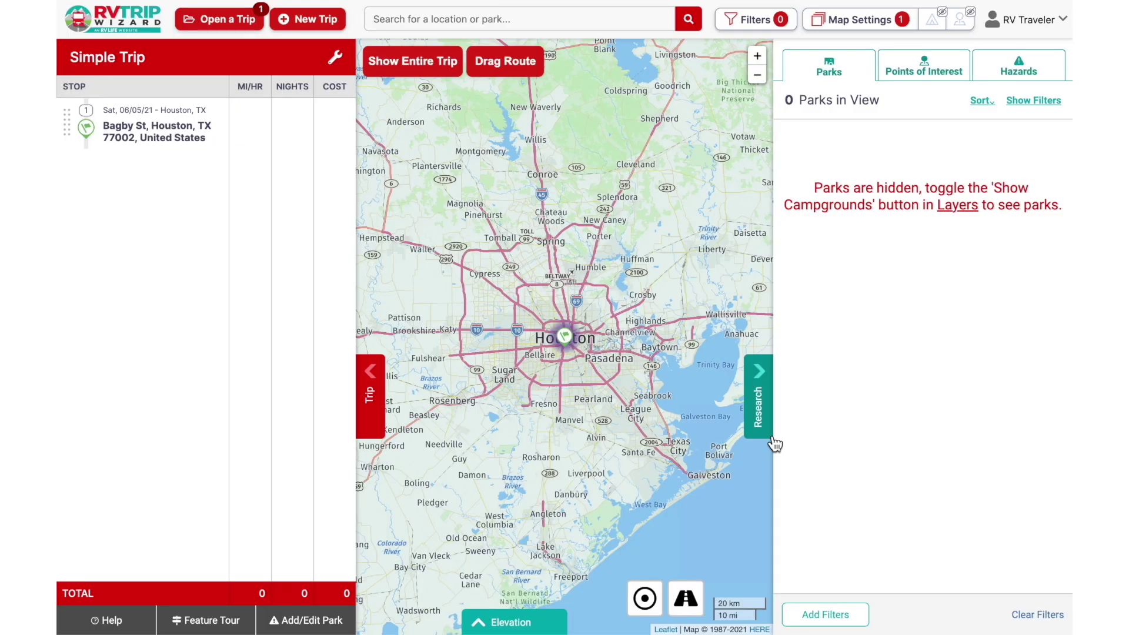
- Collapse the Research and Trip panels and zoom out to frame Houston's radius rings
click(772, 438)
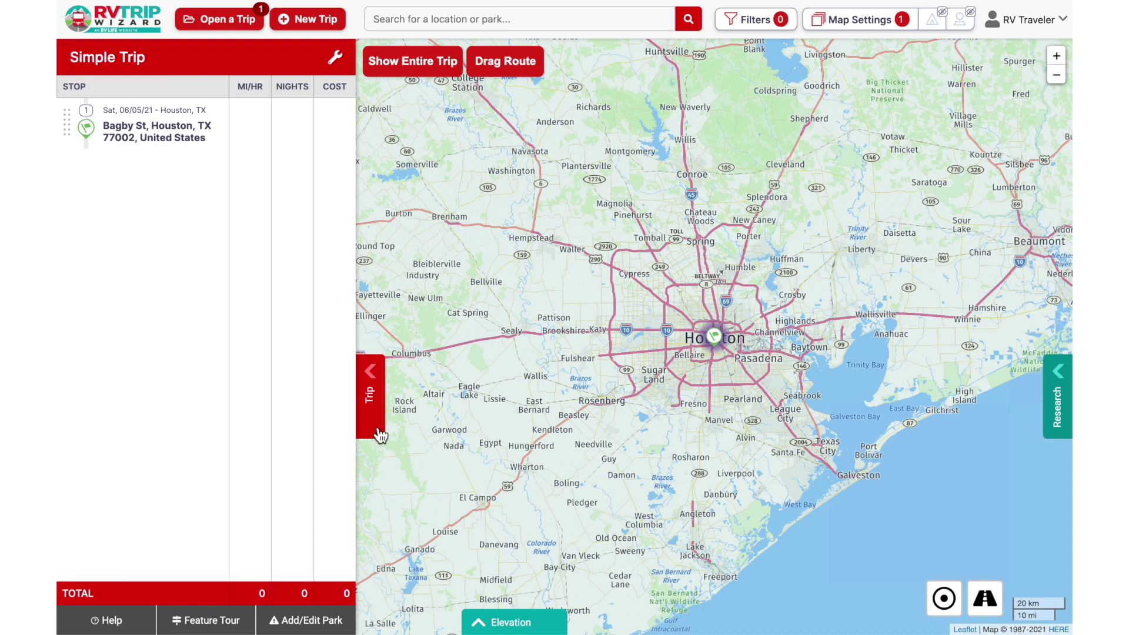
click(373, 425)
scroll(373, 424, down, 2)
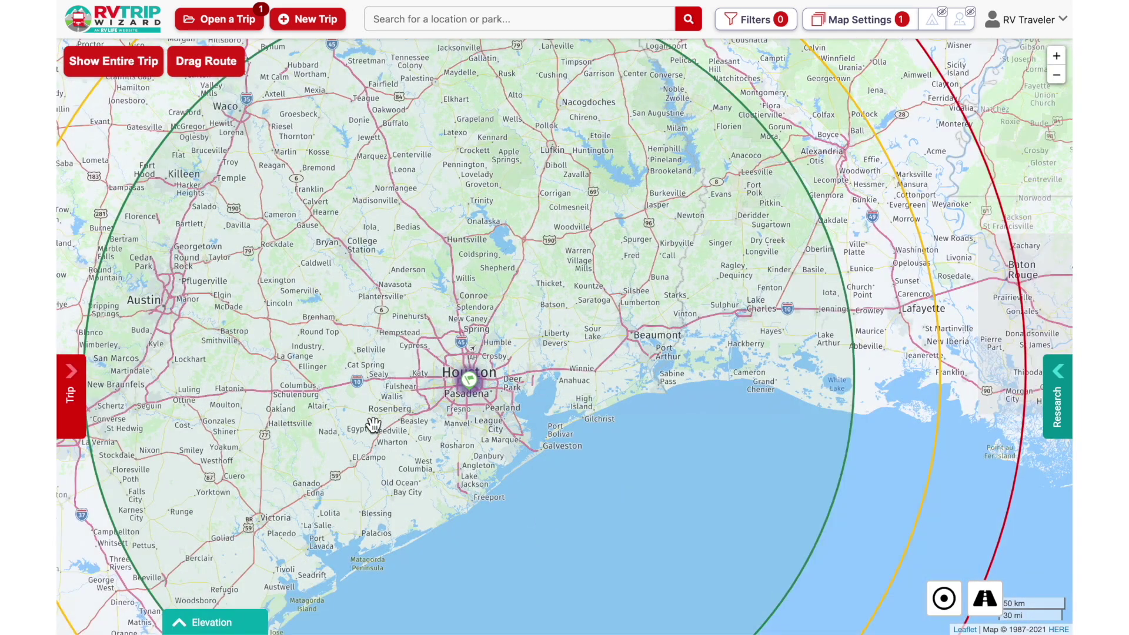
scroll(377, 424, down, 2)
drag(571, 525, 519, 474)
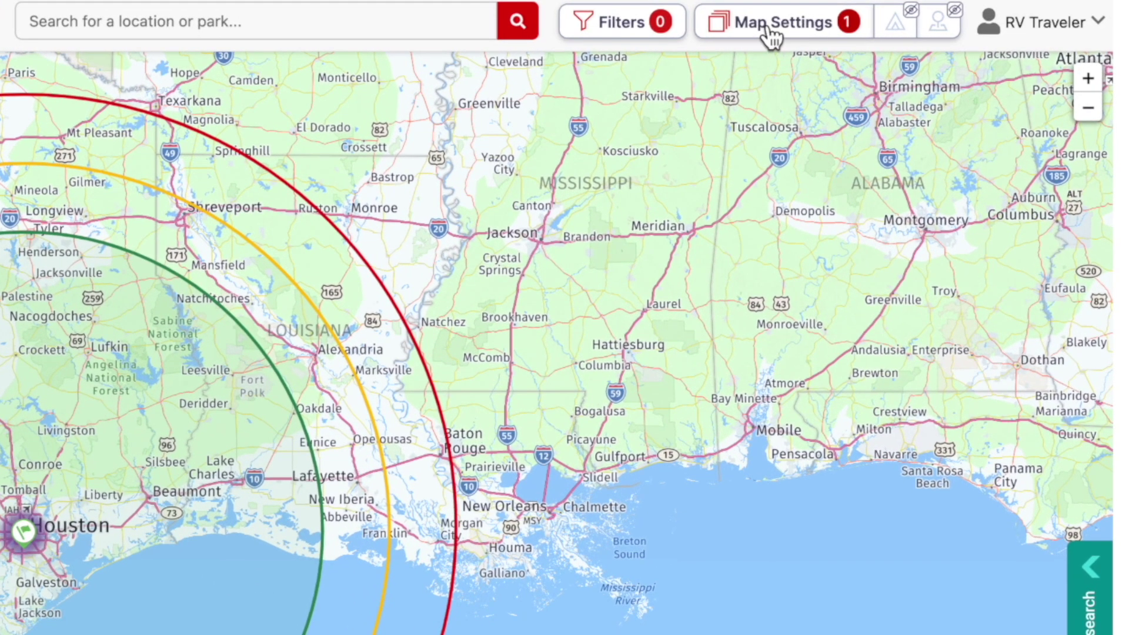
- Preview the road-based Advanced Radius in Driving Radius settings, then restore Classic Radius rings
click(771, 38)
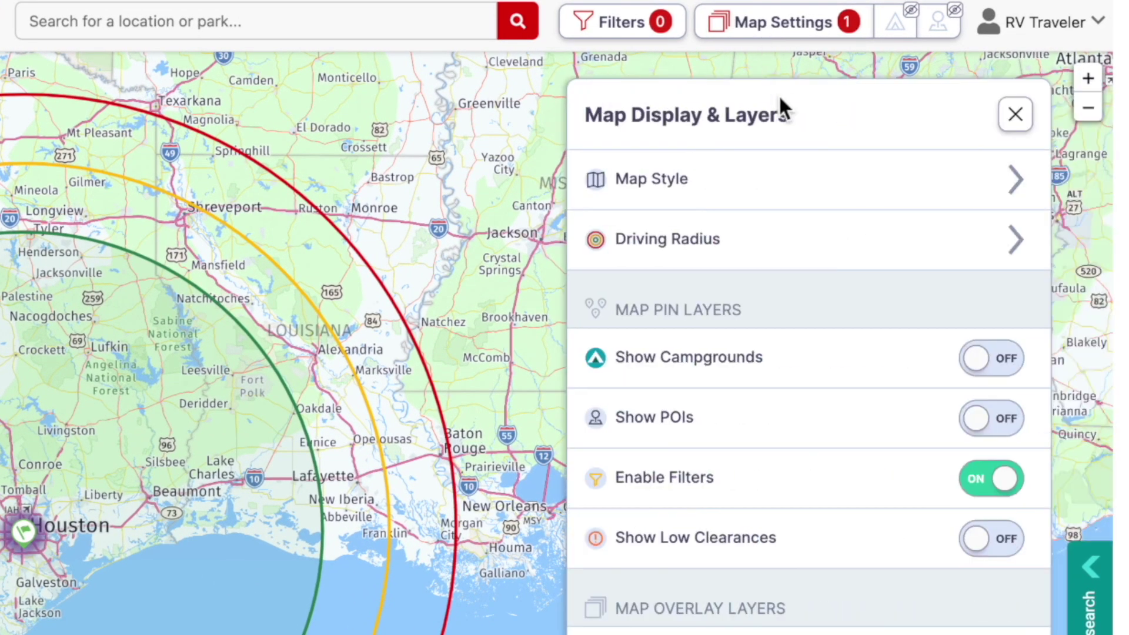
click(848, 242)
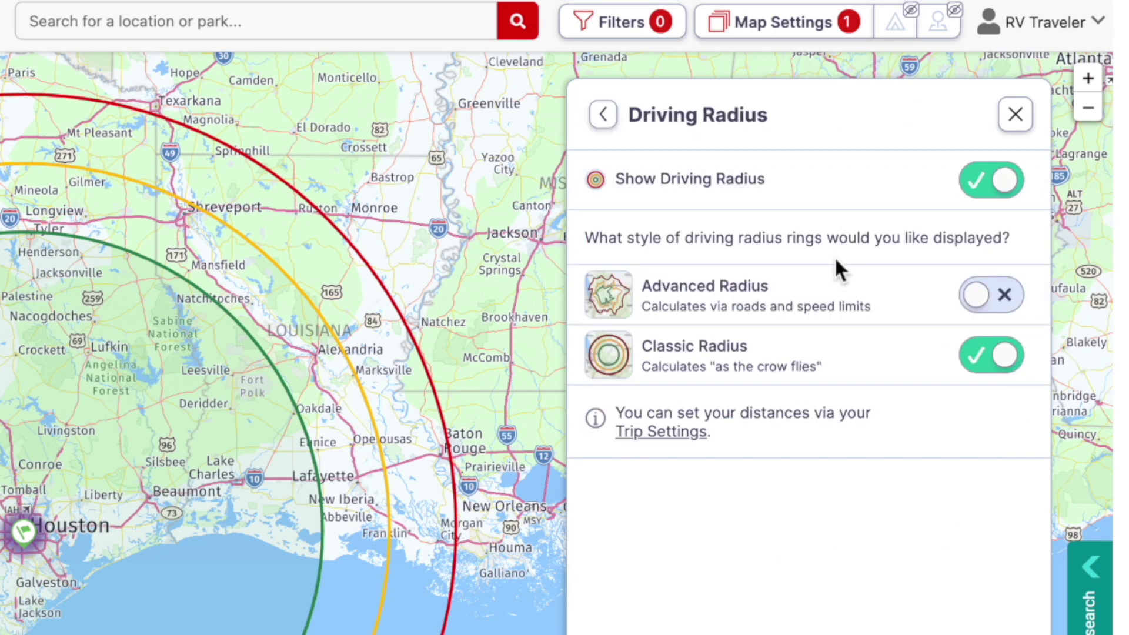
click(697, 434)
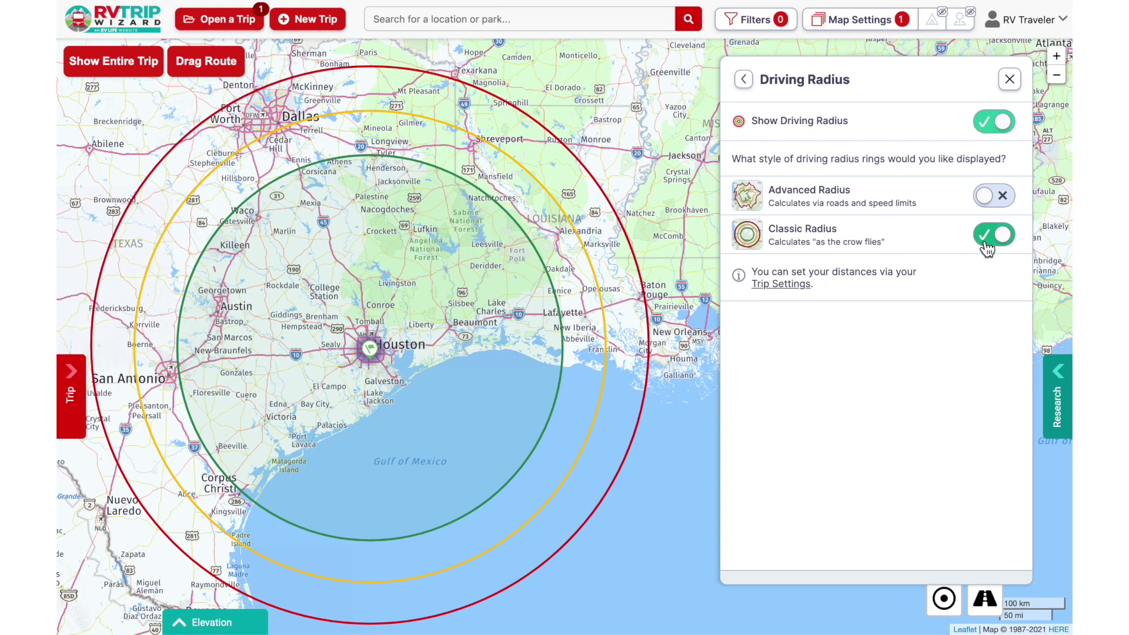
click(988, 203)
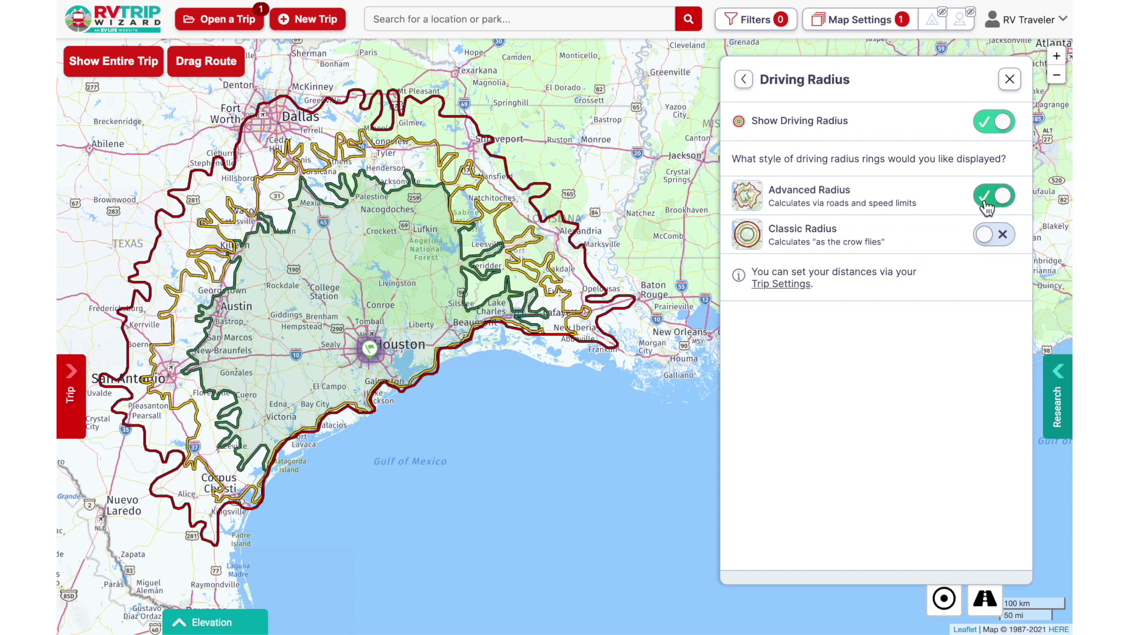
click(988, 123)
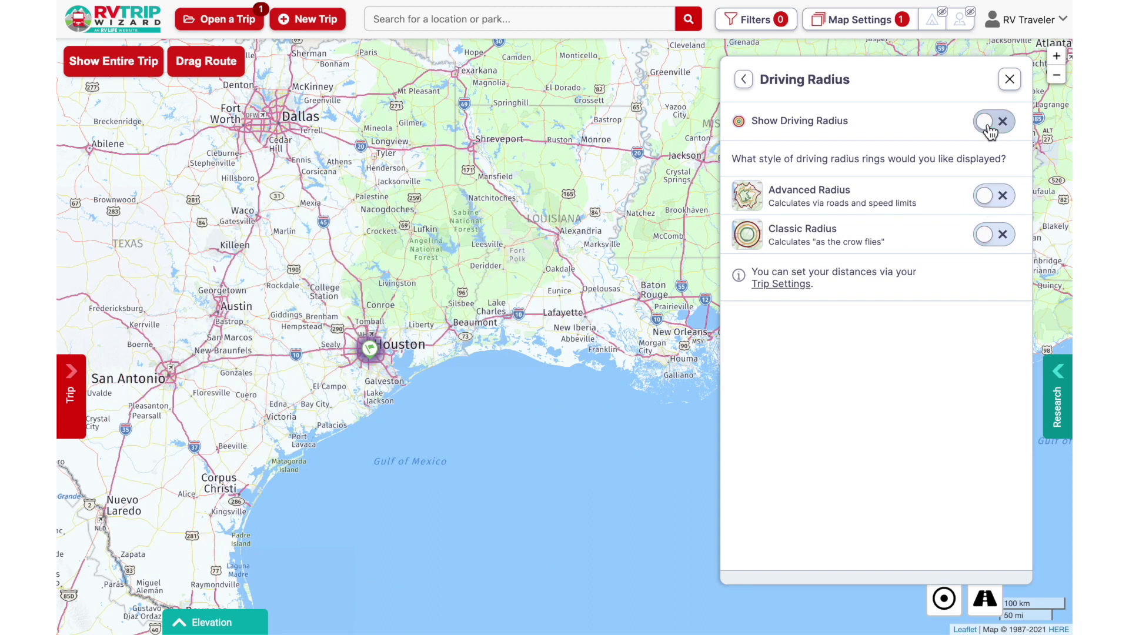
click(994, 235)
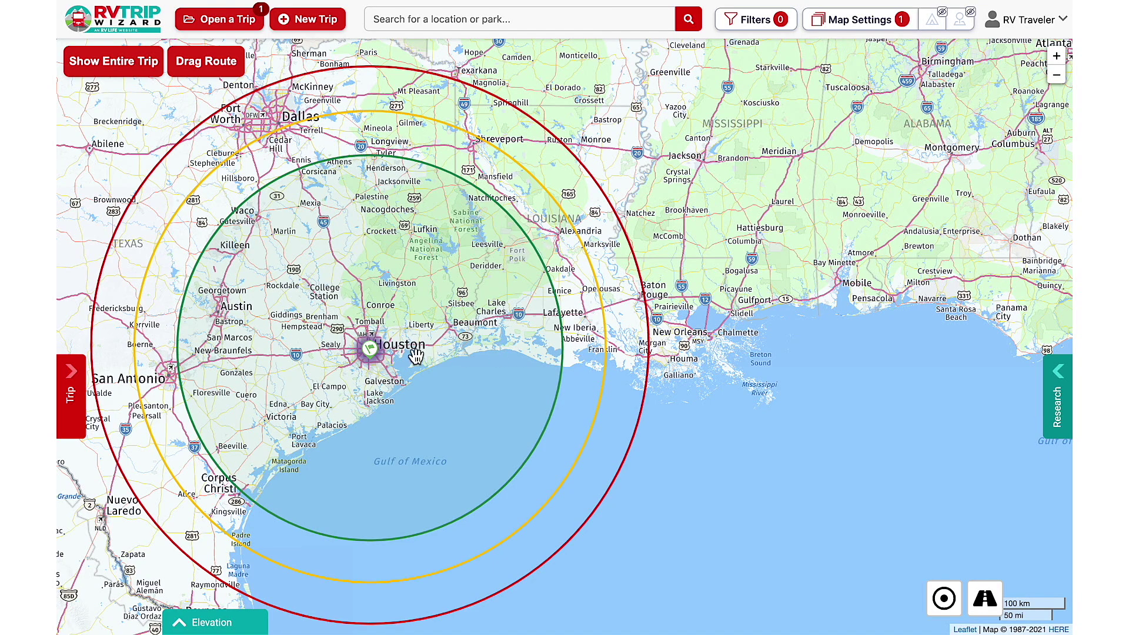
- Zoom the map onto Corpus Christi Bay and Rockport and turn on campground markers
drag(416, 355, 616, 332)
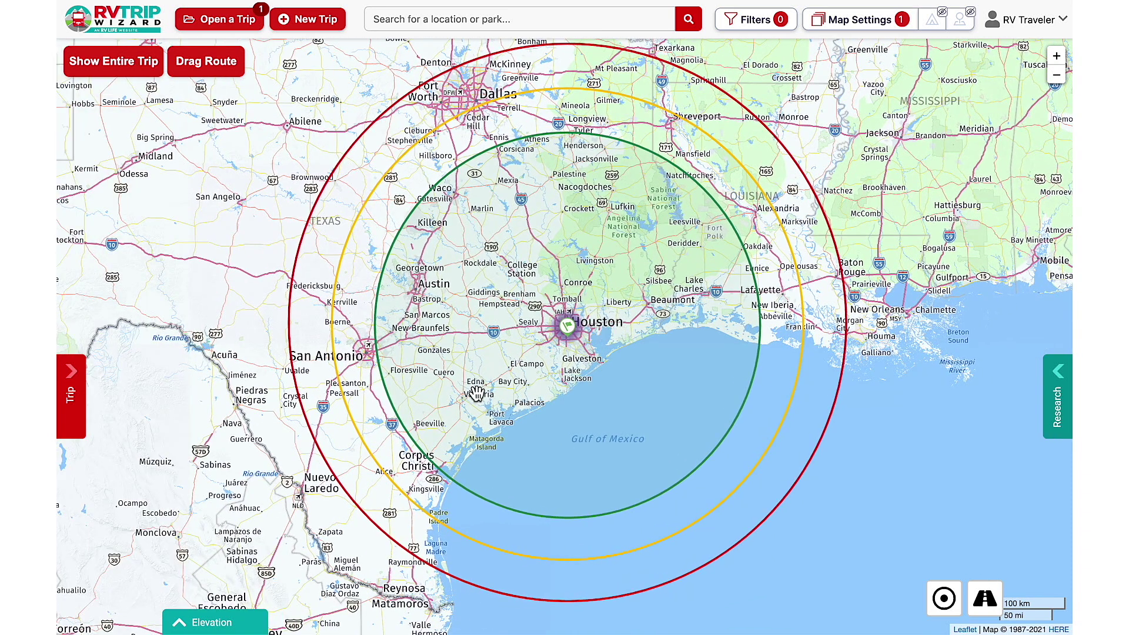
scroll(431, 481, up, 5)
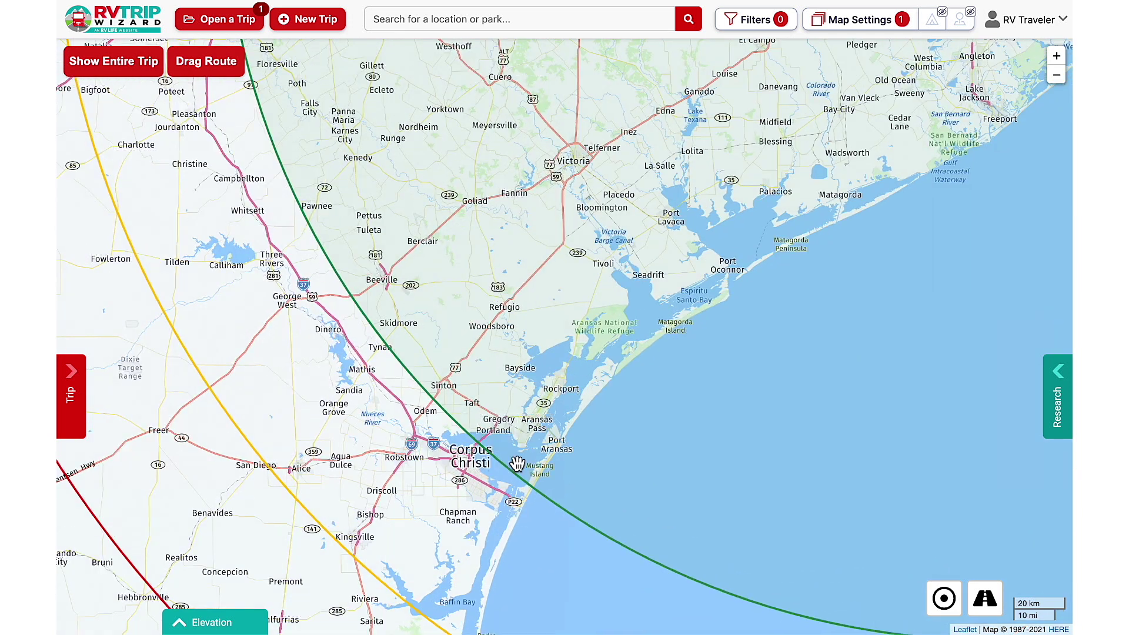
scroll(511, 461, up, 2)
drag(492, 451, 471, 438)
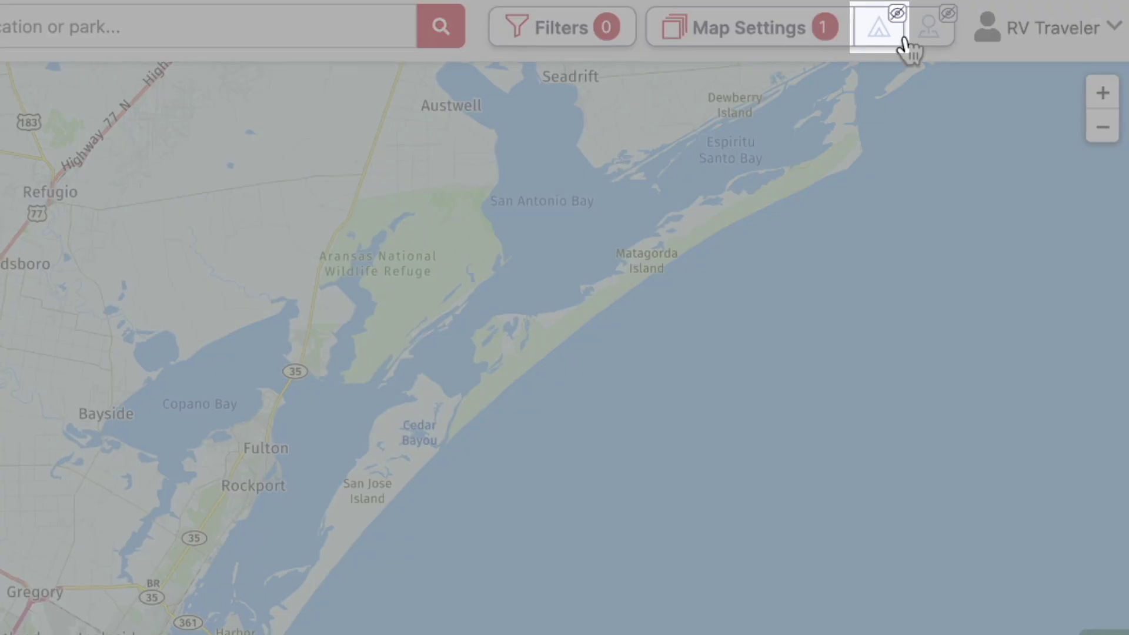
click(904, 40)
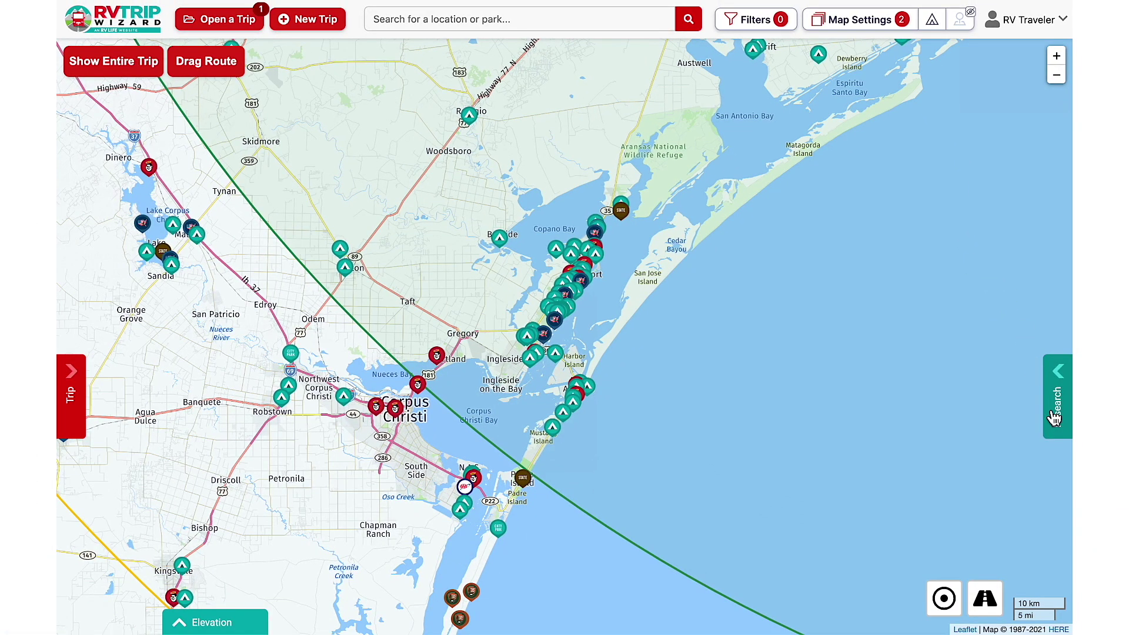
- Open the park list and its filter panel, then collapse all filter groups
click(1054, 417)
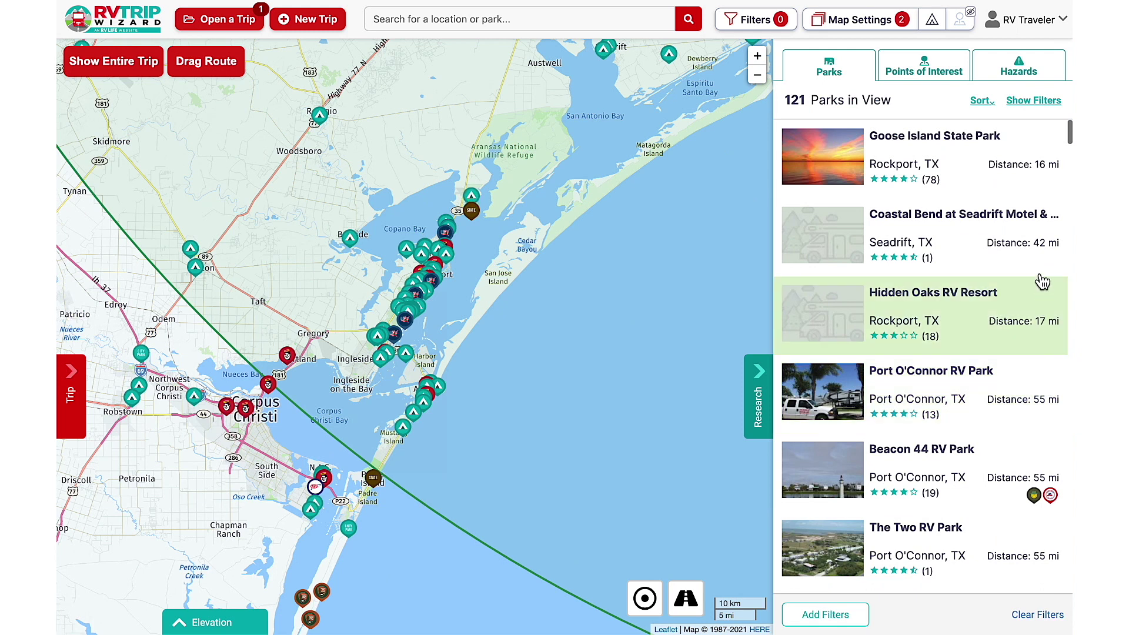
click(1052, 103)
click(971, 133)
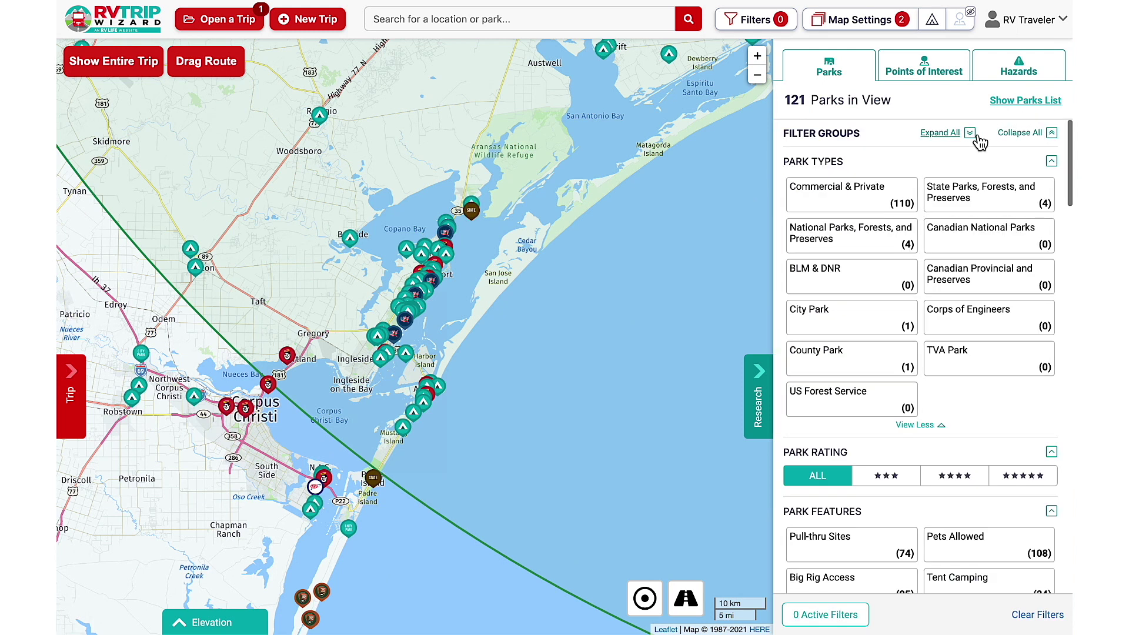
scroll(928, 357, down, 5)
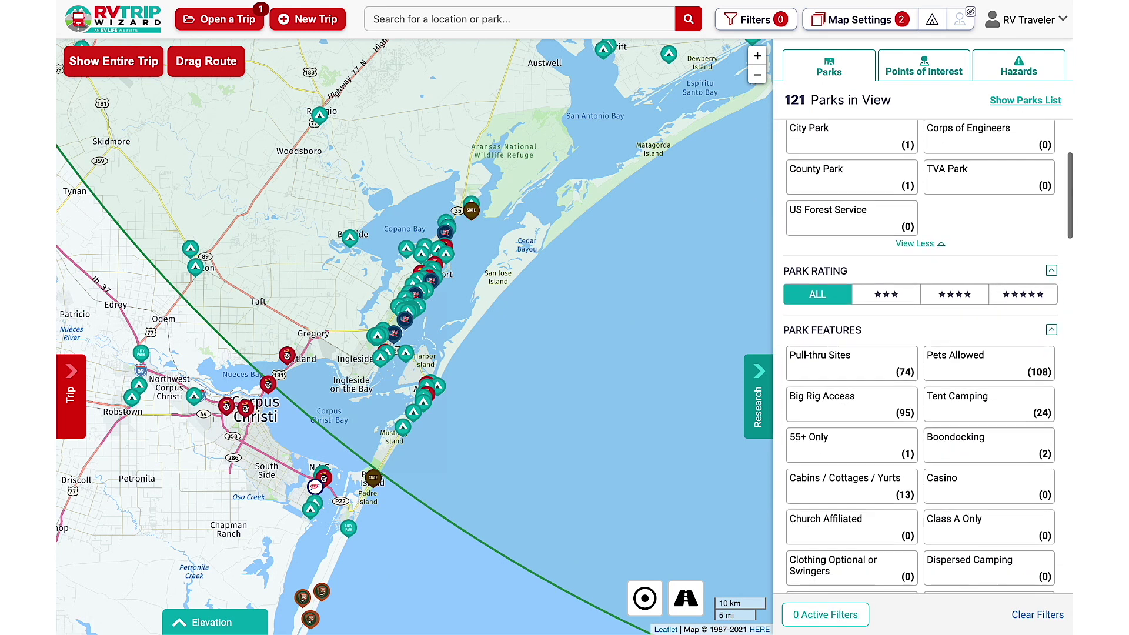
scroll(1067, 284, down, 6)
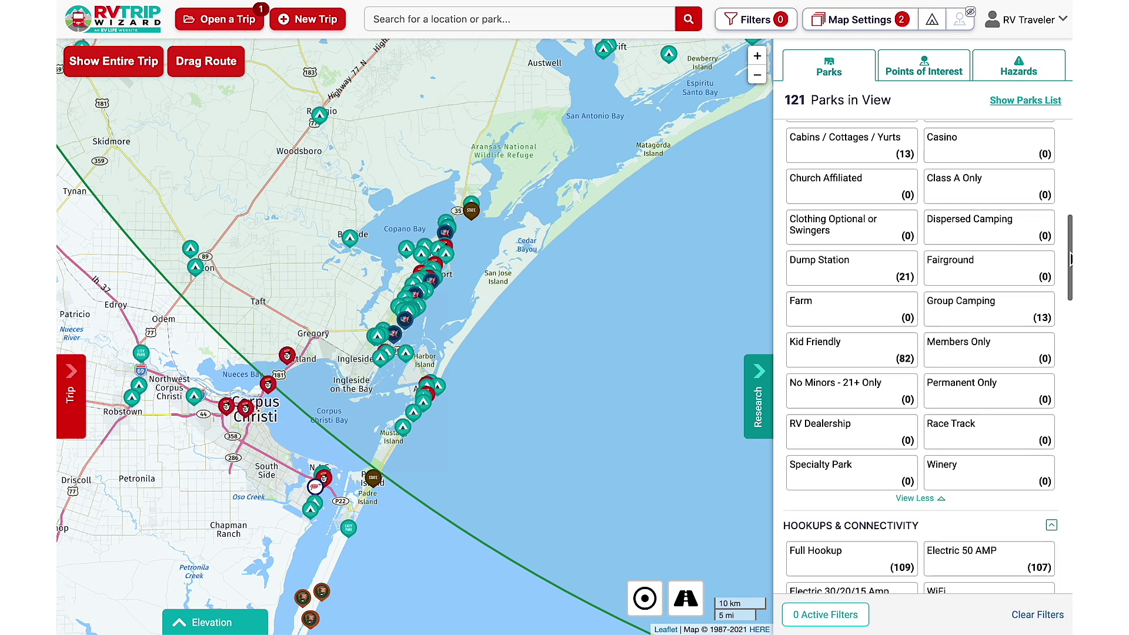
drag(1067, 284, 1064, 159)
click(1055, 136)
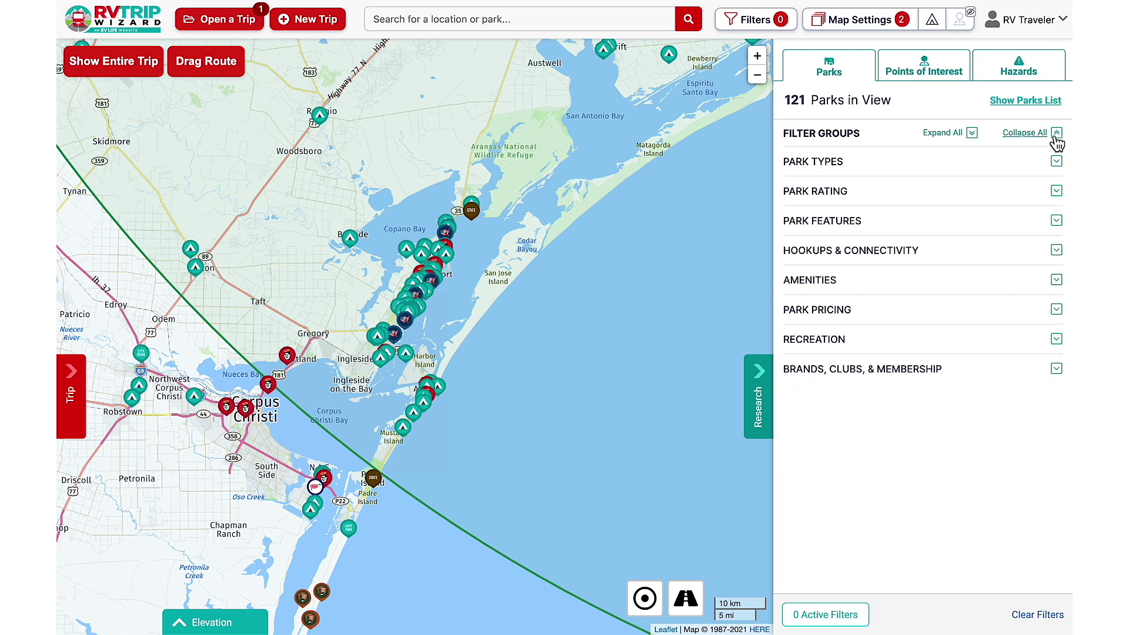
- Filter parks to 4-star rating with Pull-thru Sites and Full Hookup
click(1009, 198)
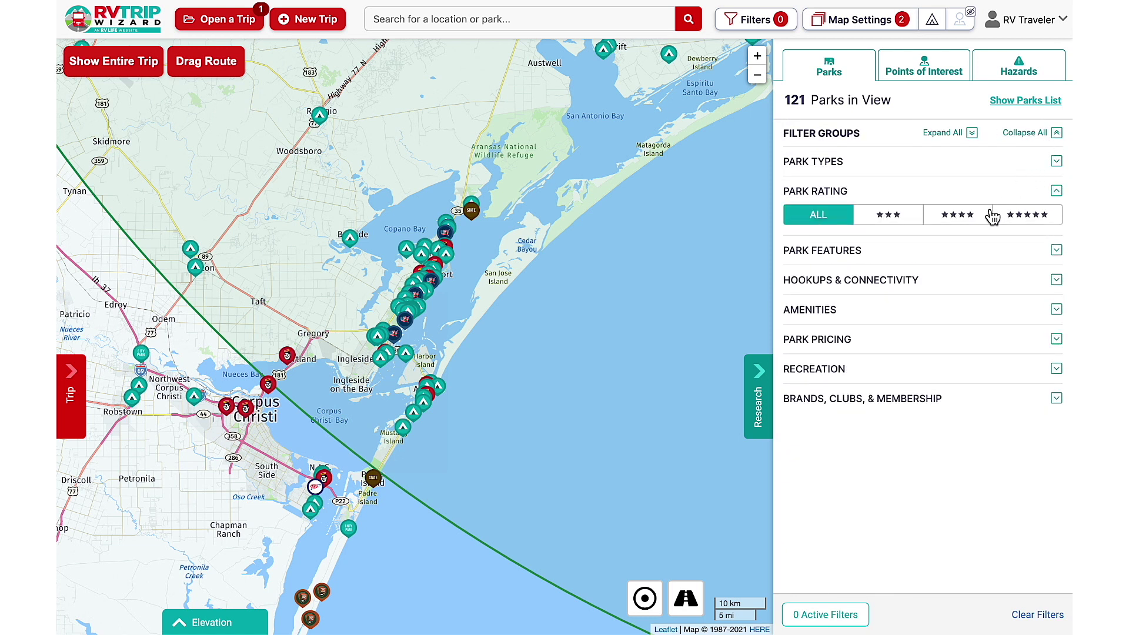
click(977, 229)
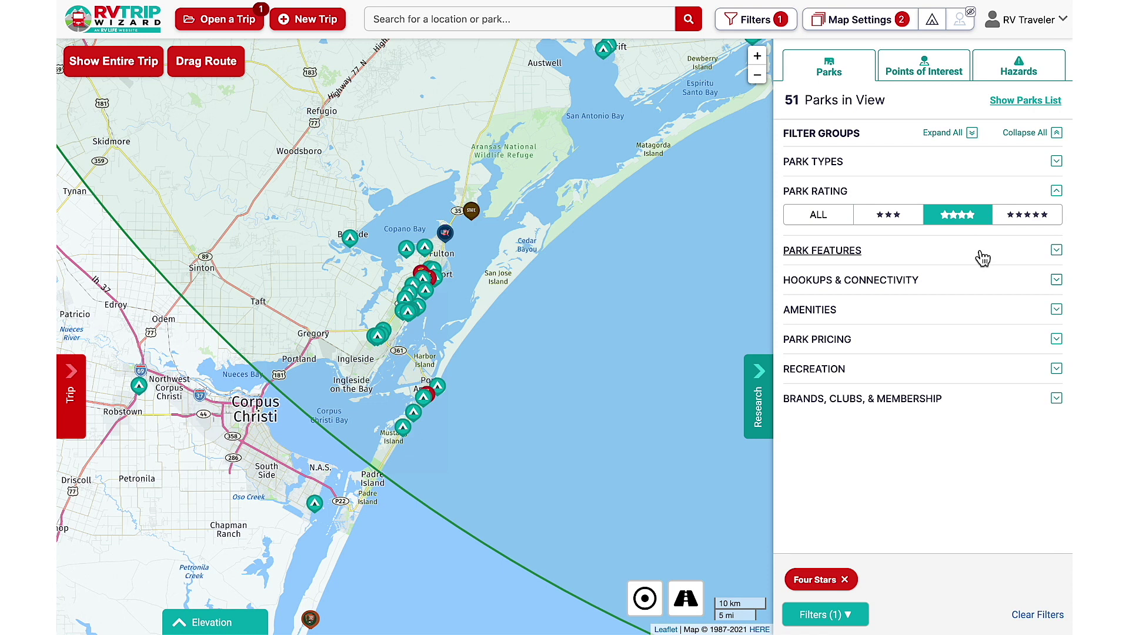
click(979, 253)
click(905, 297)
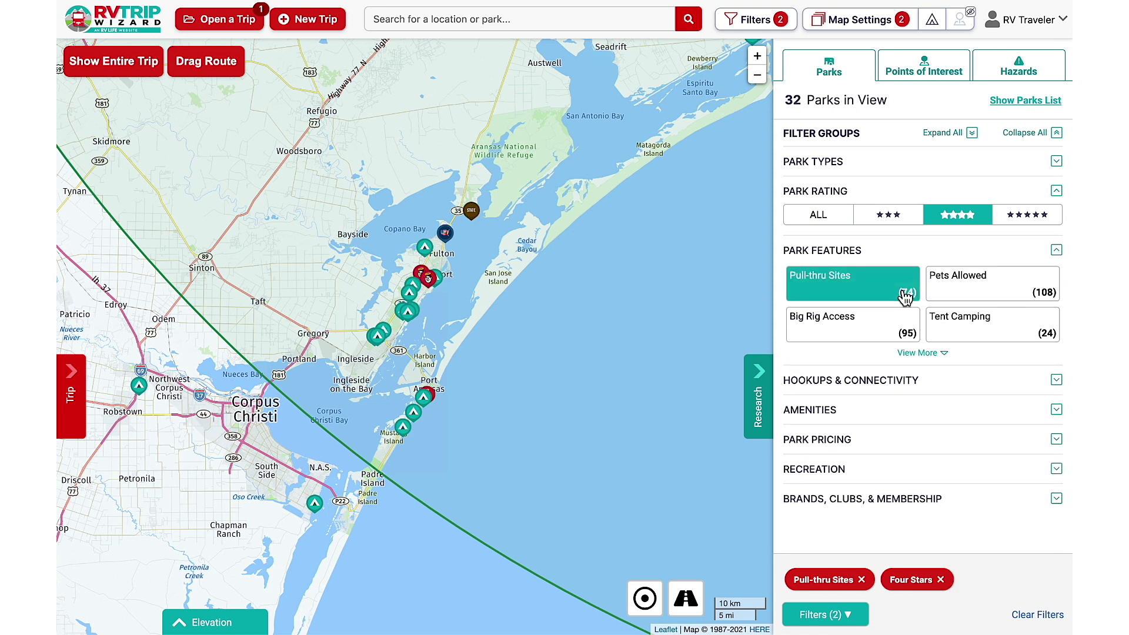
click(961, 388)
click(937, 407)
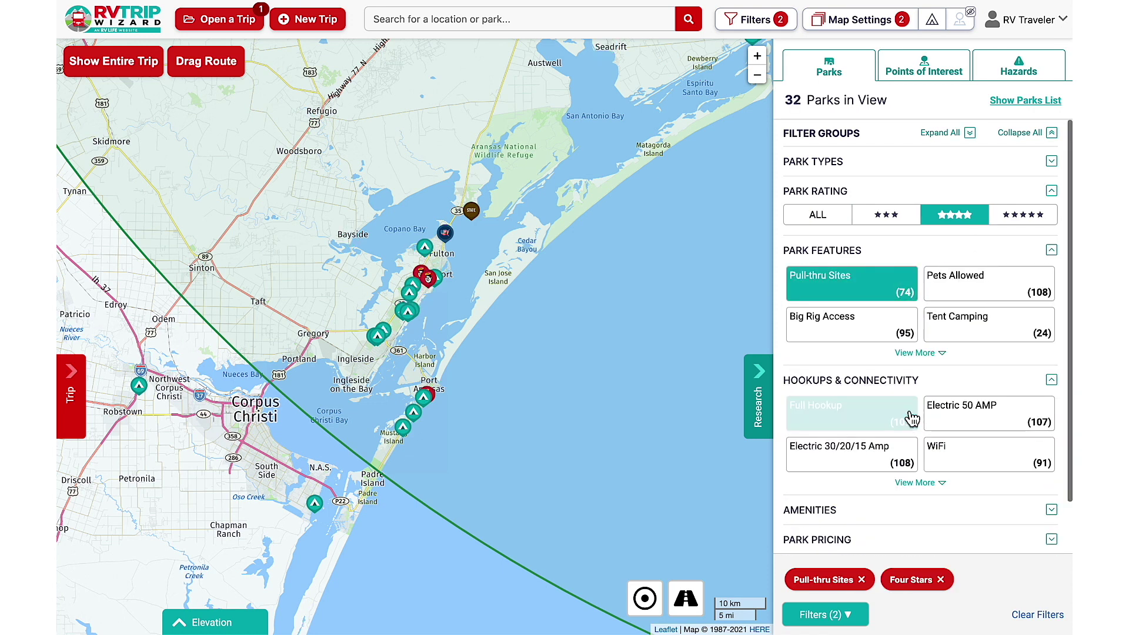
click(878, 419)
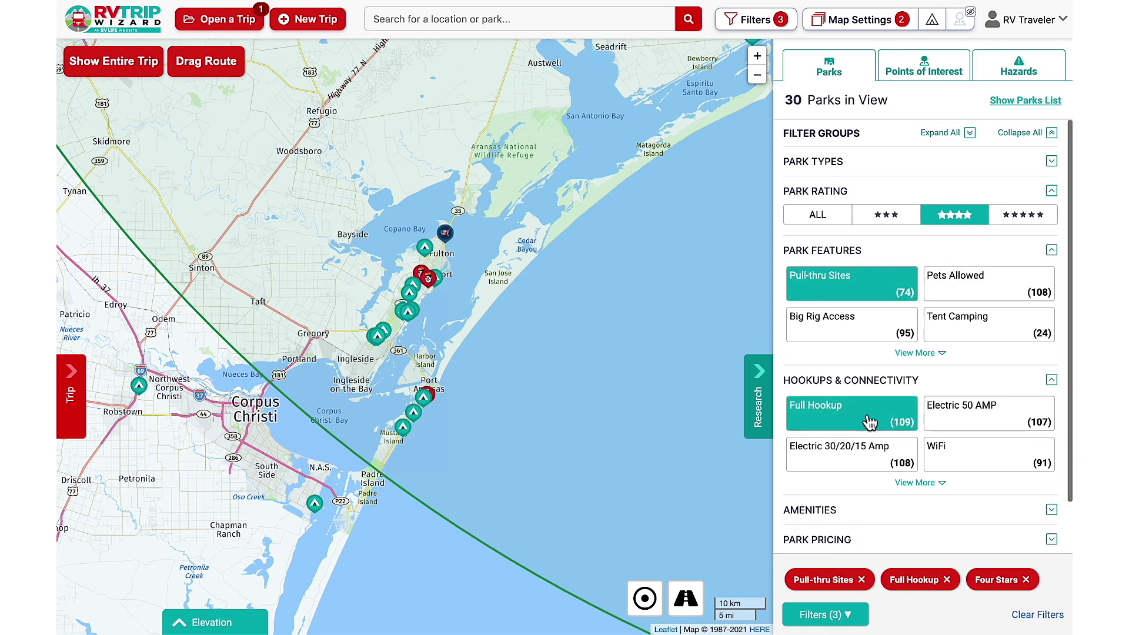
- Preview Port A, Pioneer Beach and Gulf Waters, then browse Gulf Waters' details and photos
click(427, 405)
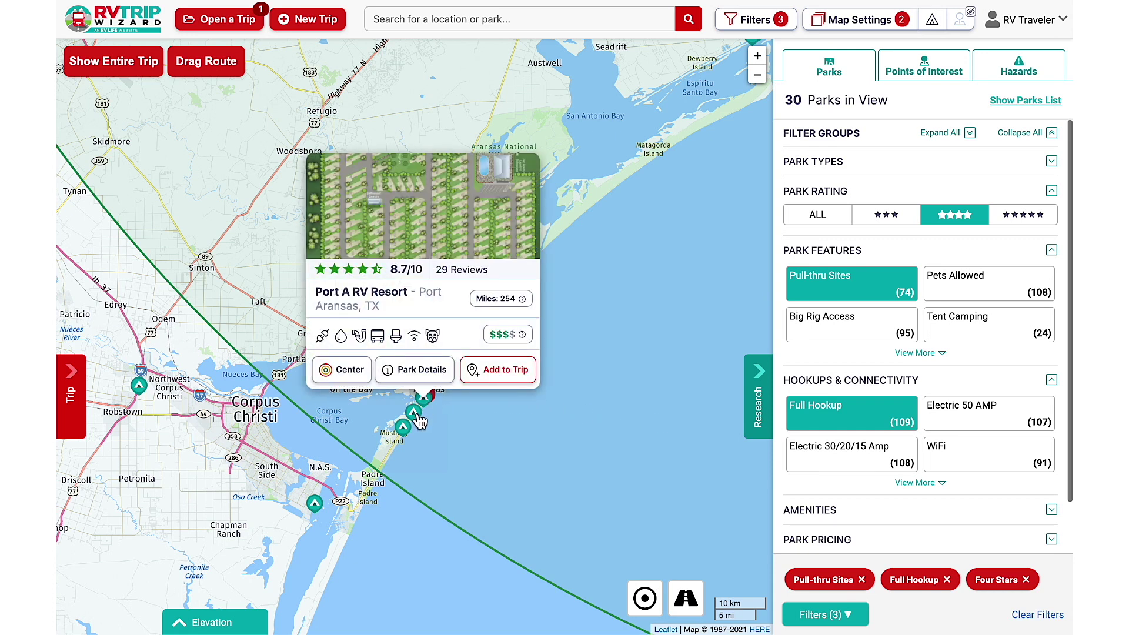
click(417, 415)
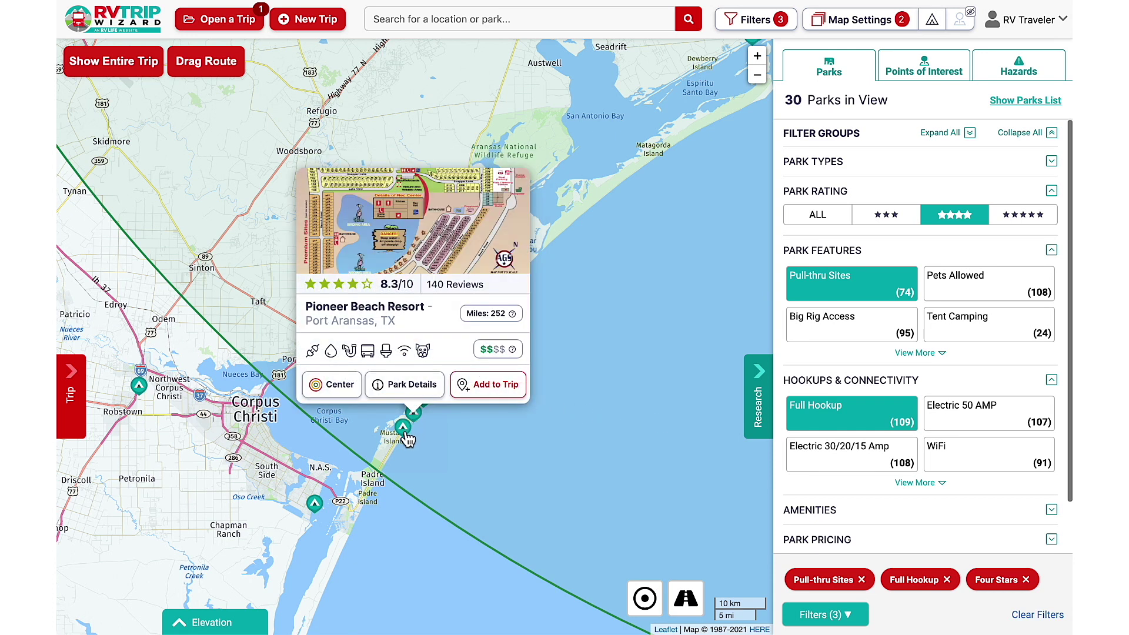
click(405, 434)
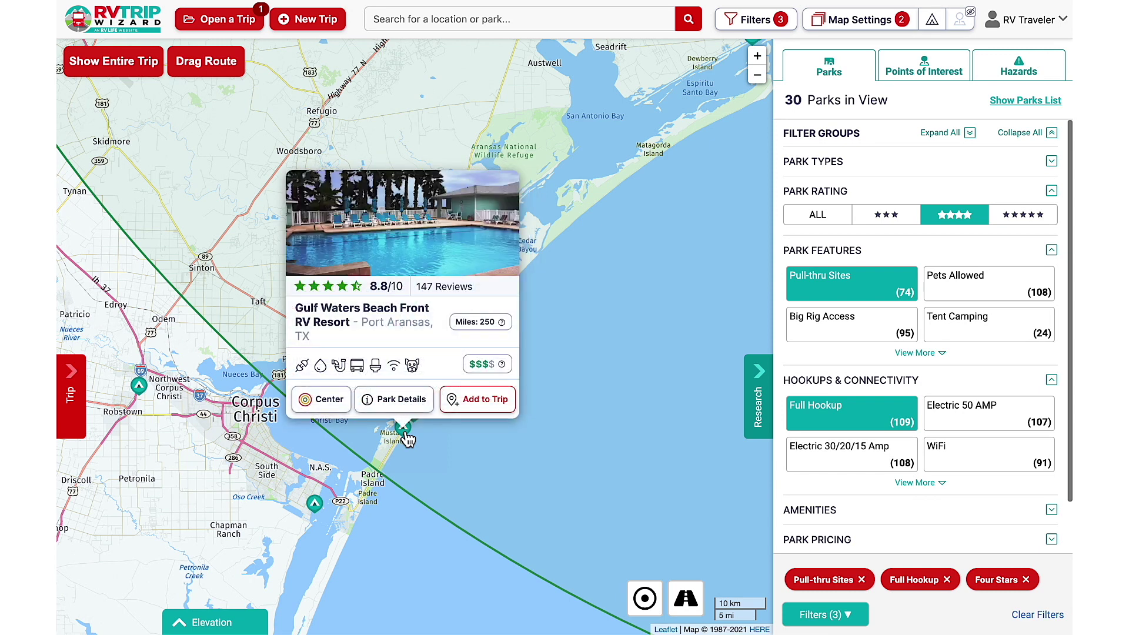
click(405, 405)
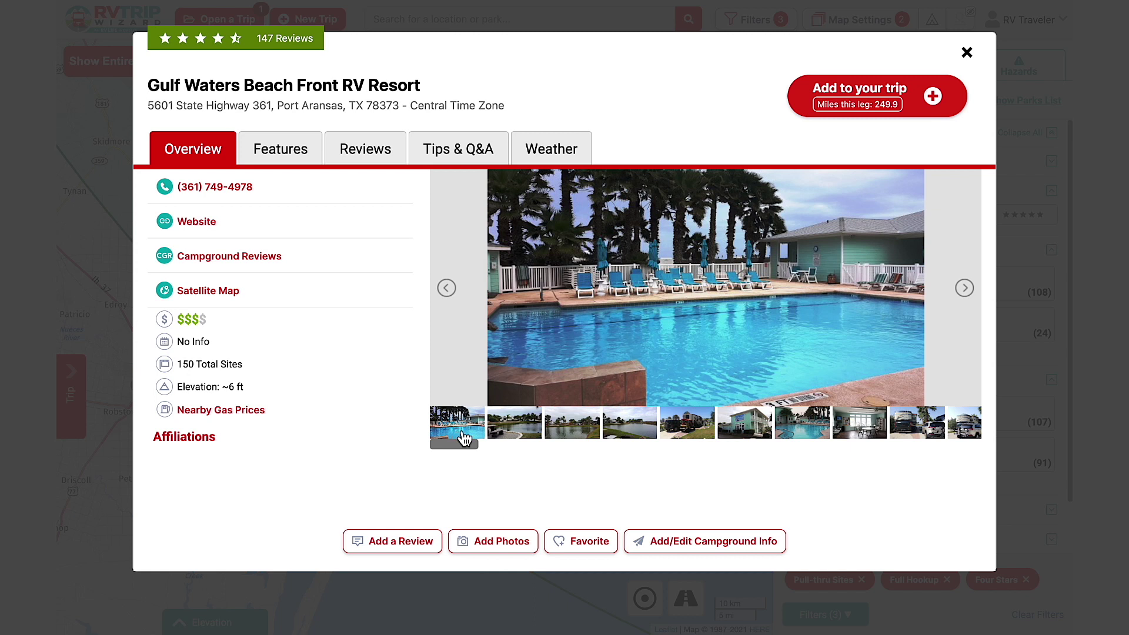
click(742, 433)
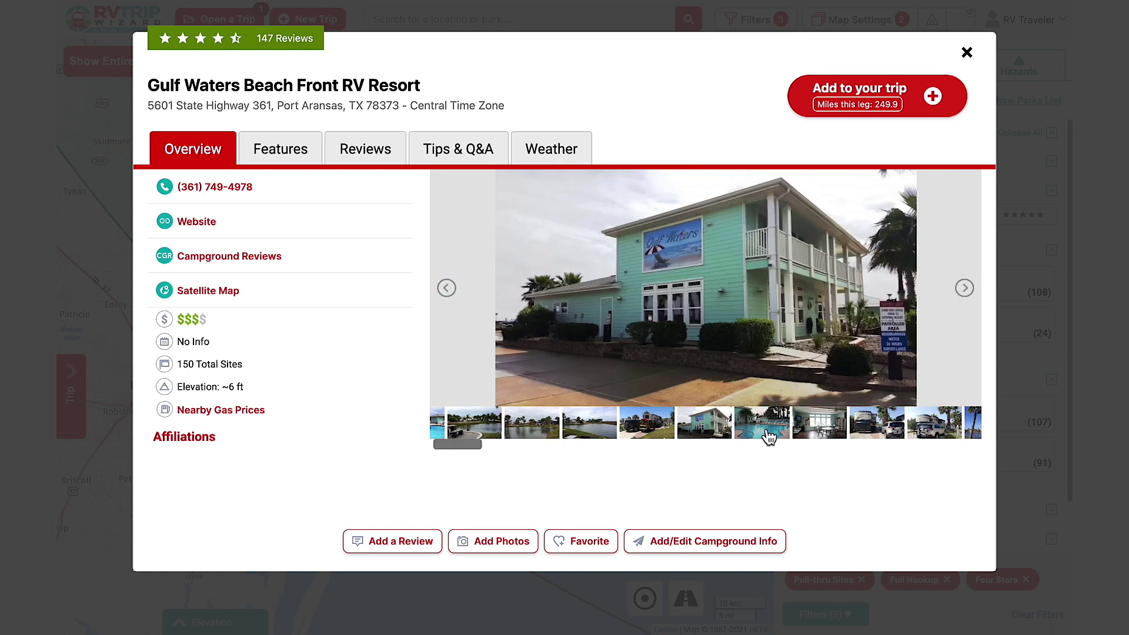
click(975, 430)
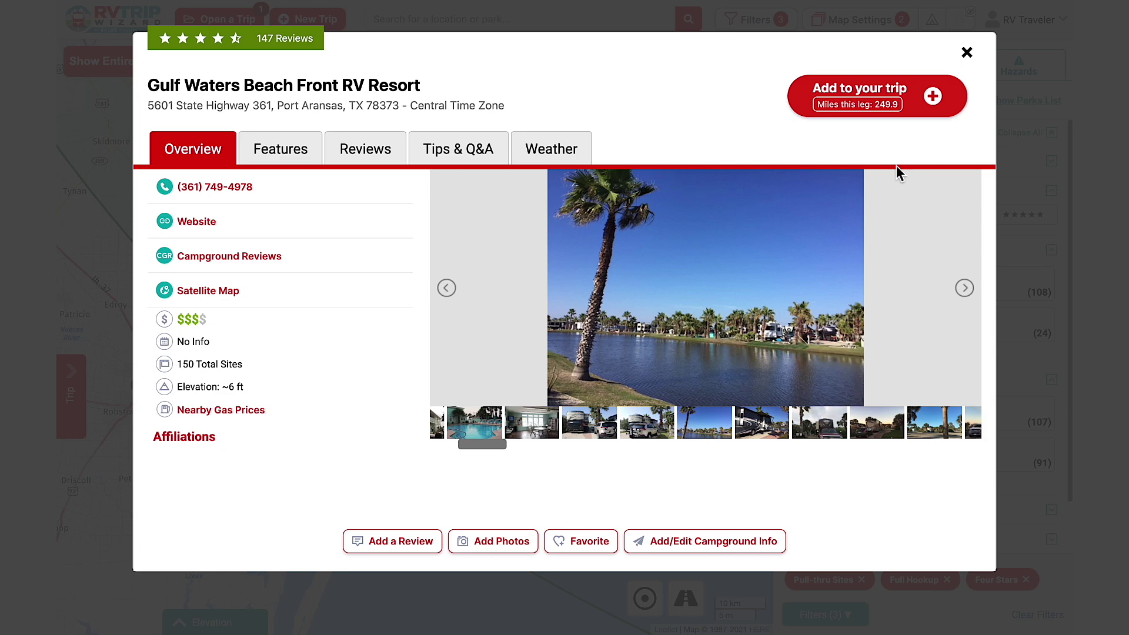
click(880, 113)
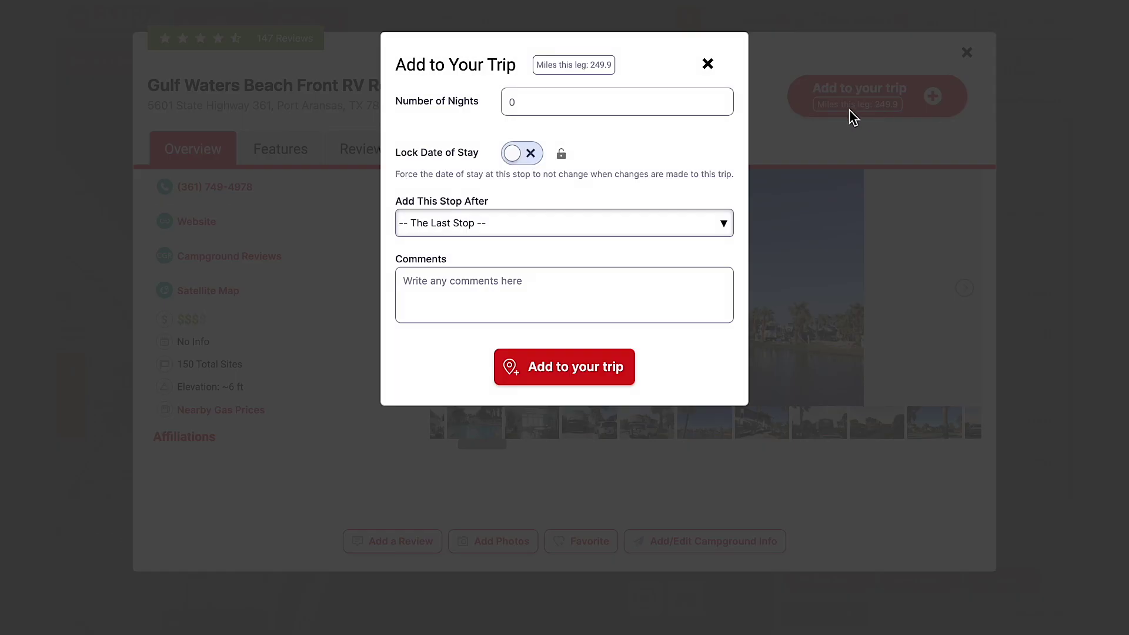
- Add Gulf Waters Beach Front RV Resort as stop 2 for 5 nights and view the trip stops
click(627, 108)
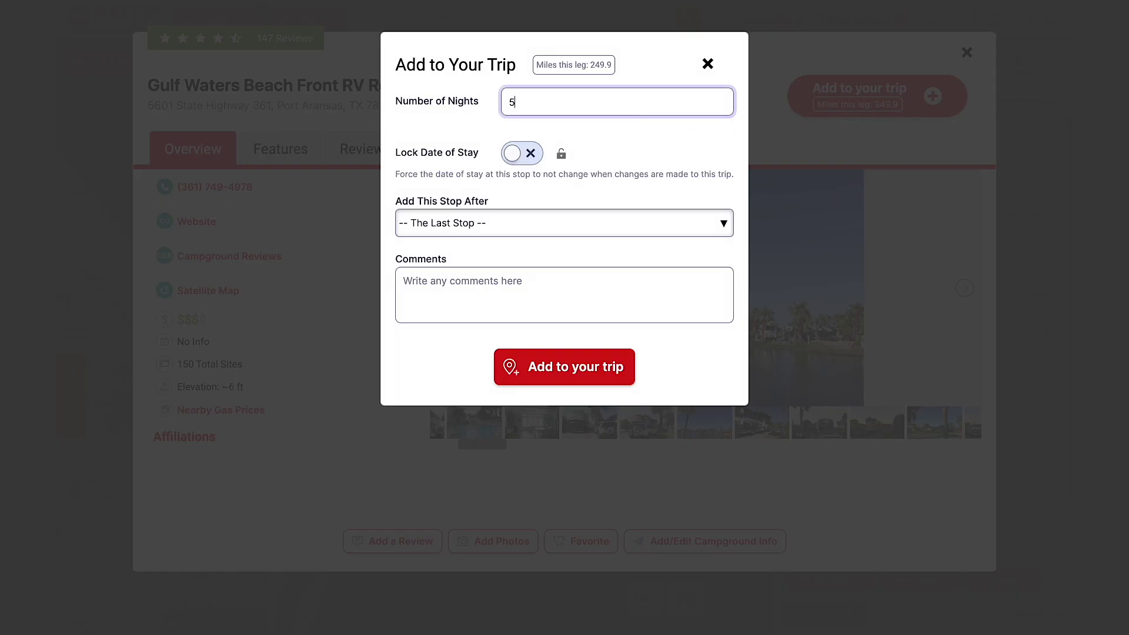
click(595, 376)
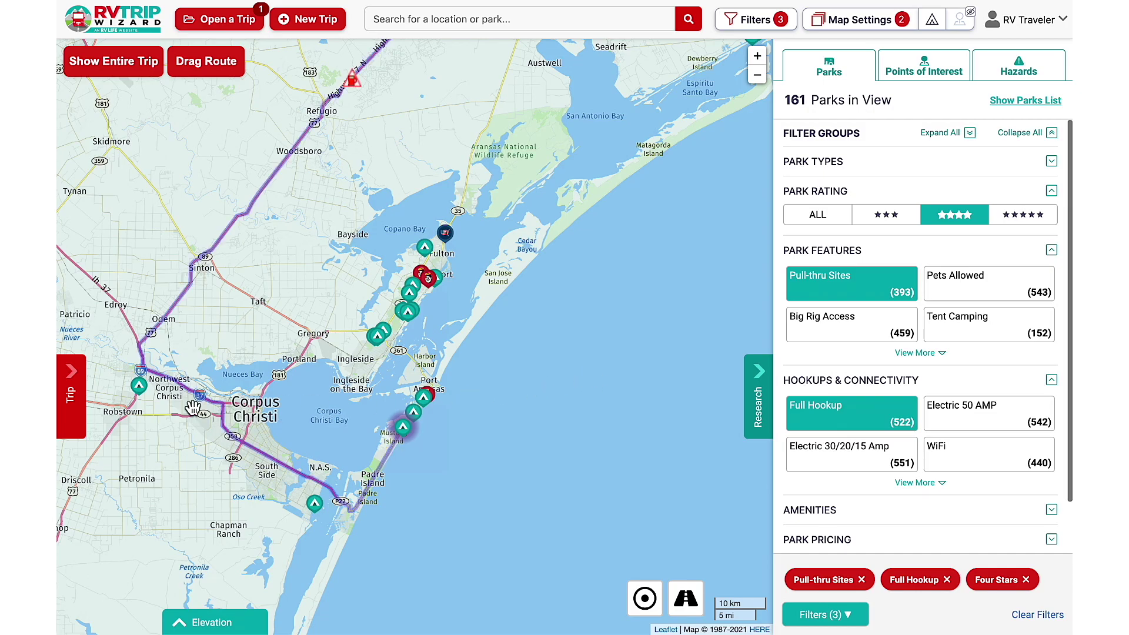
click(86, 408)
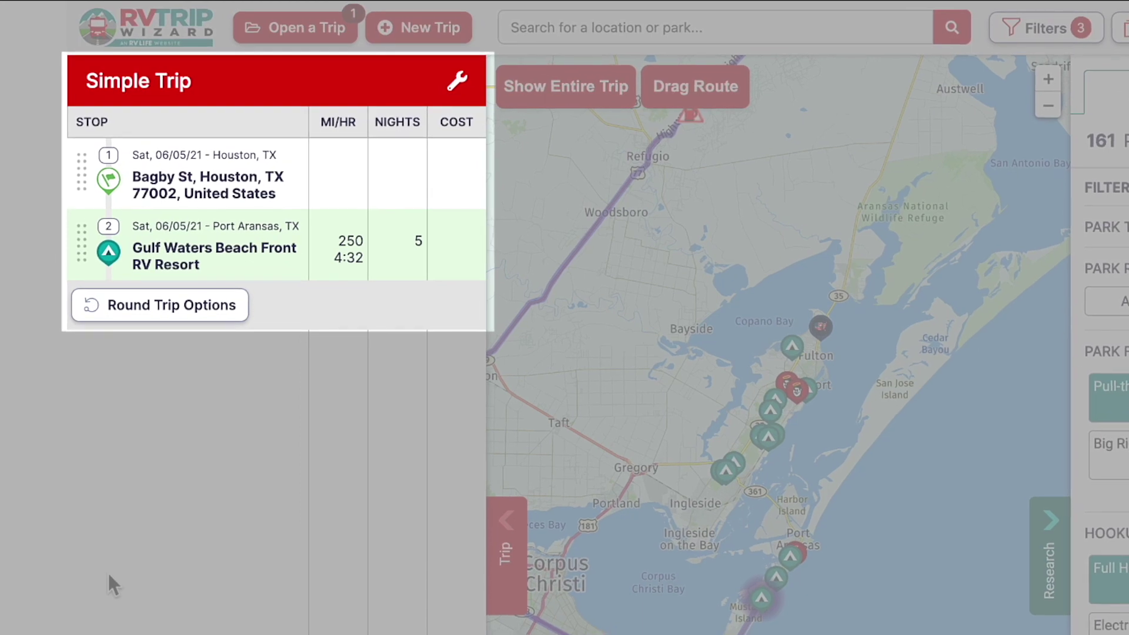
scroll(556, 469, down, 3)
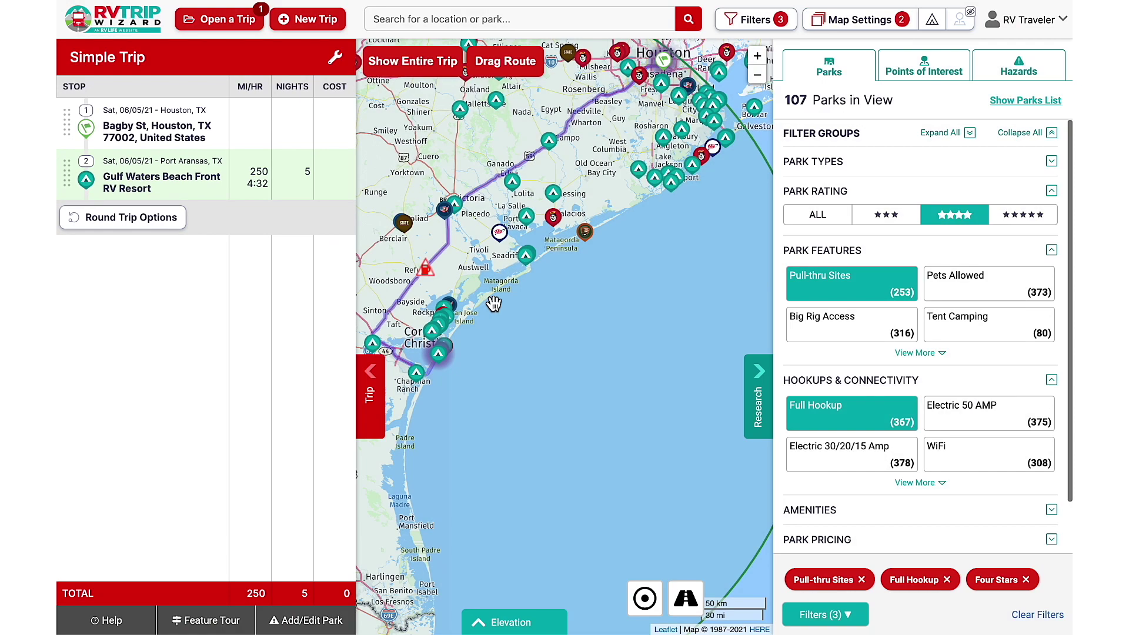
drag(494, 303, 513, 364)
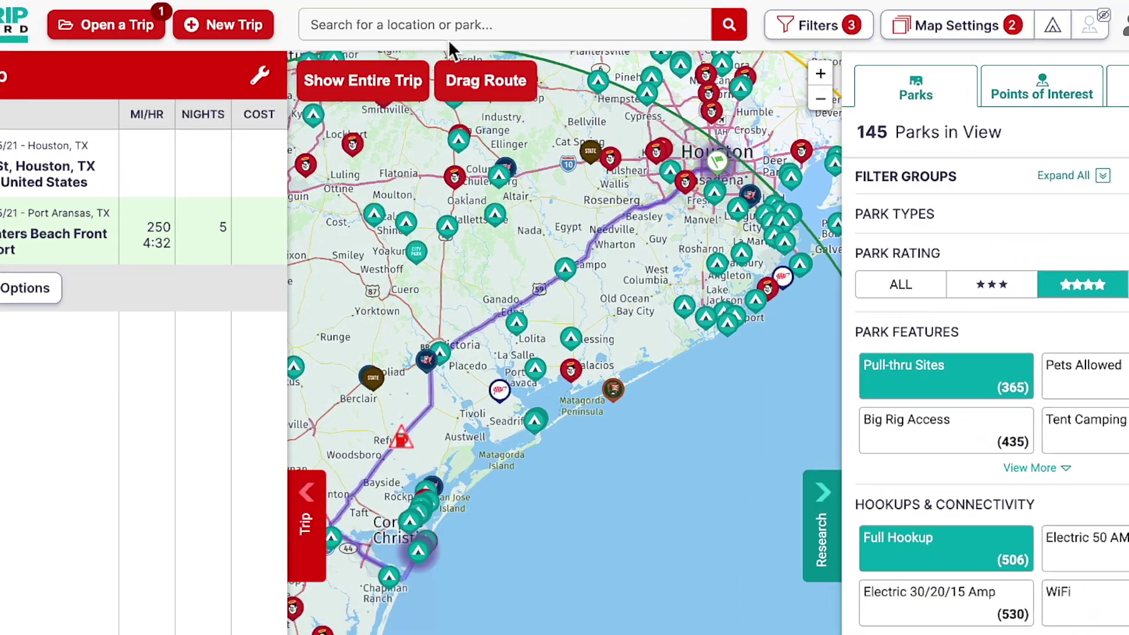
- Center the map on Austin, TX, zoom out, and clear all park filters
click(448, 31)
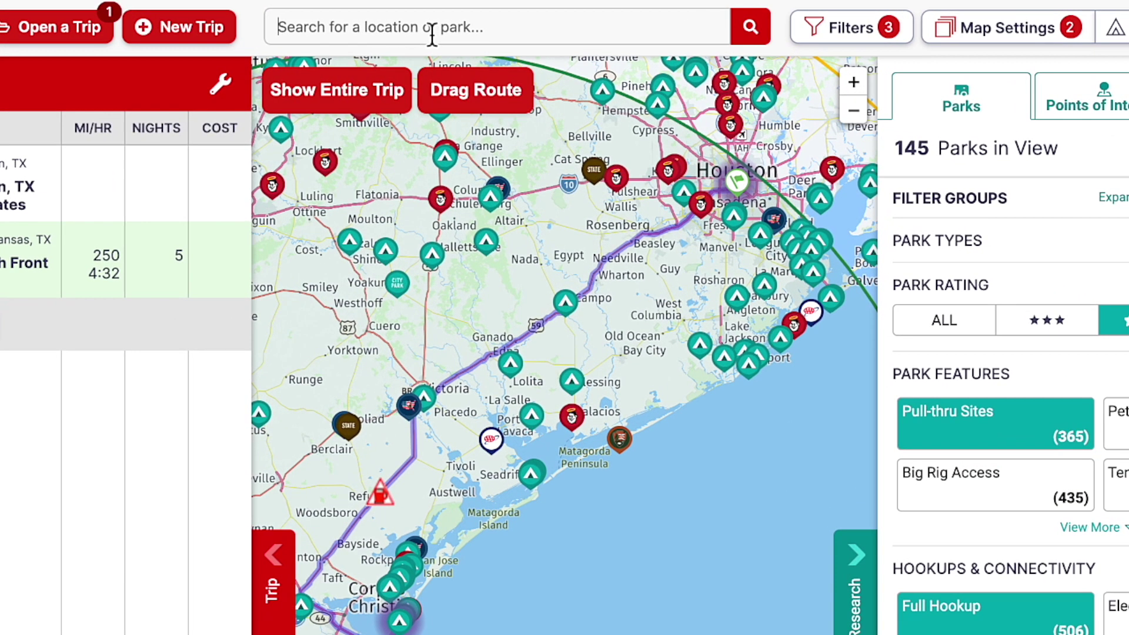
text(Austin, TX)
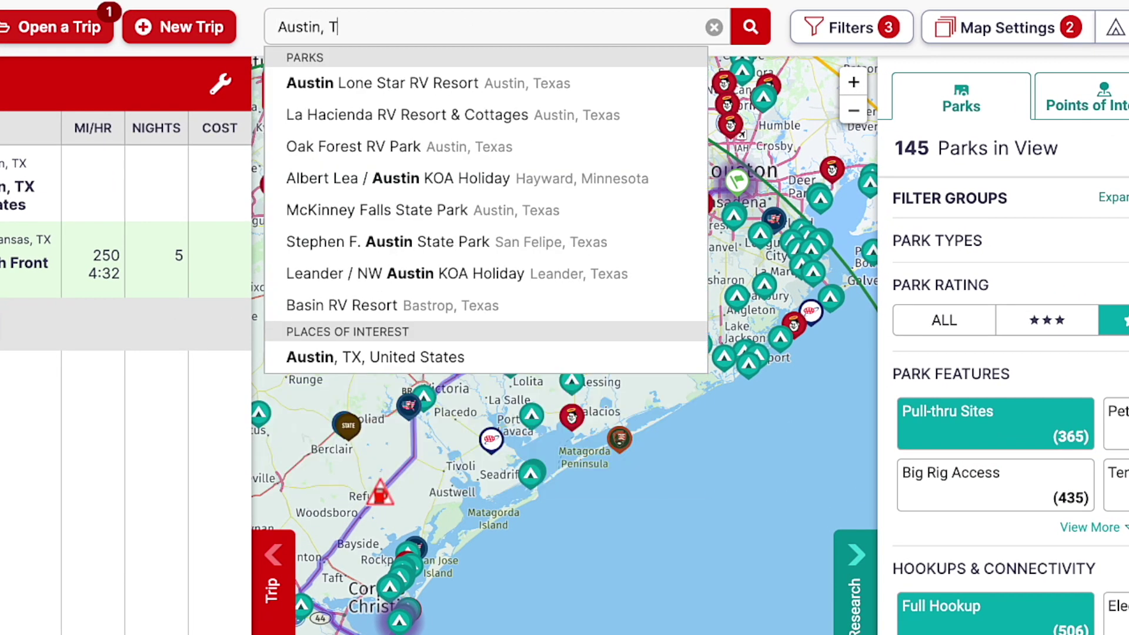
click(472, 87)
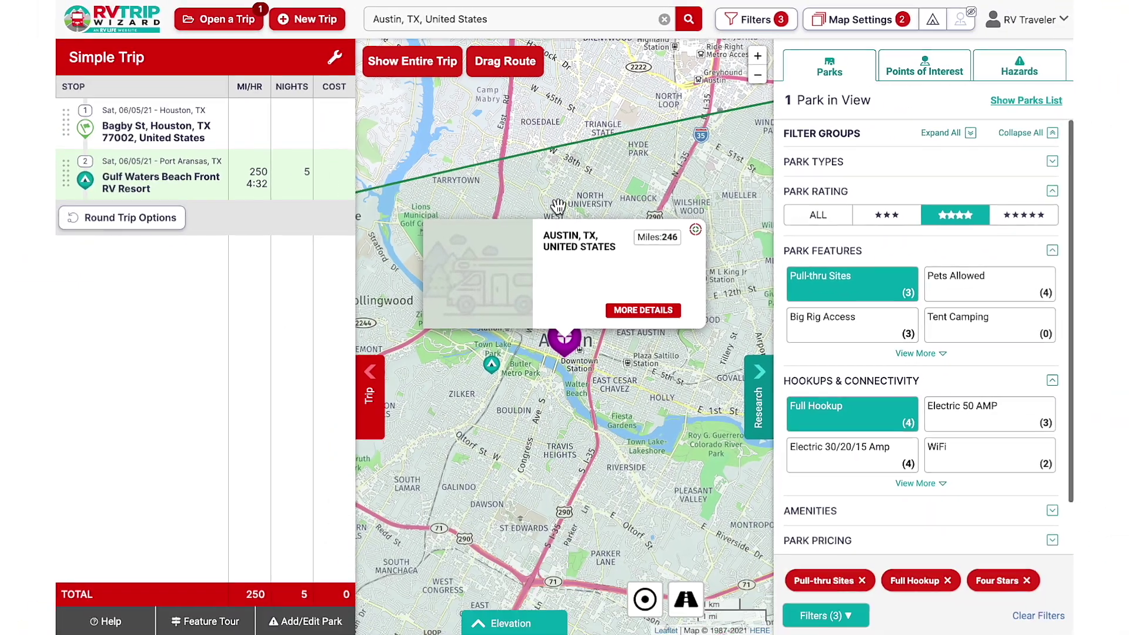
scroll(631, 348, down, 5)
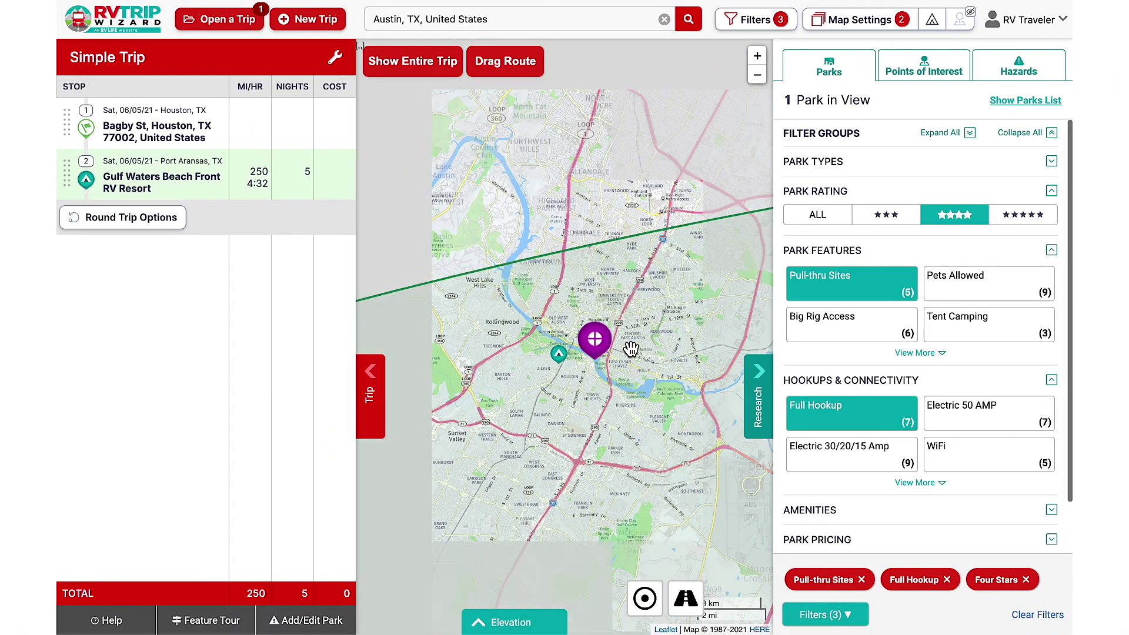
scroll(633, 348, down, 3)
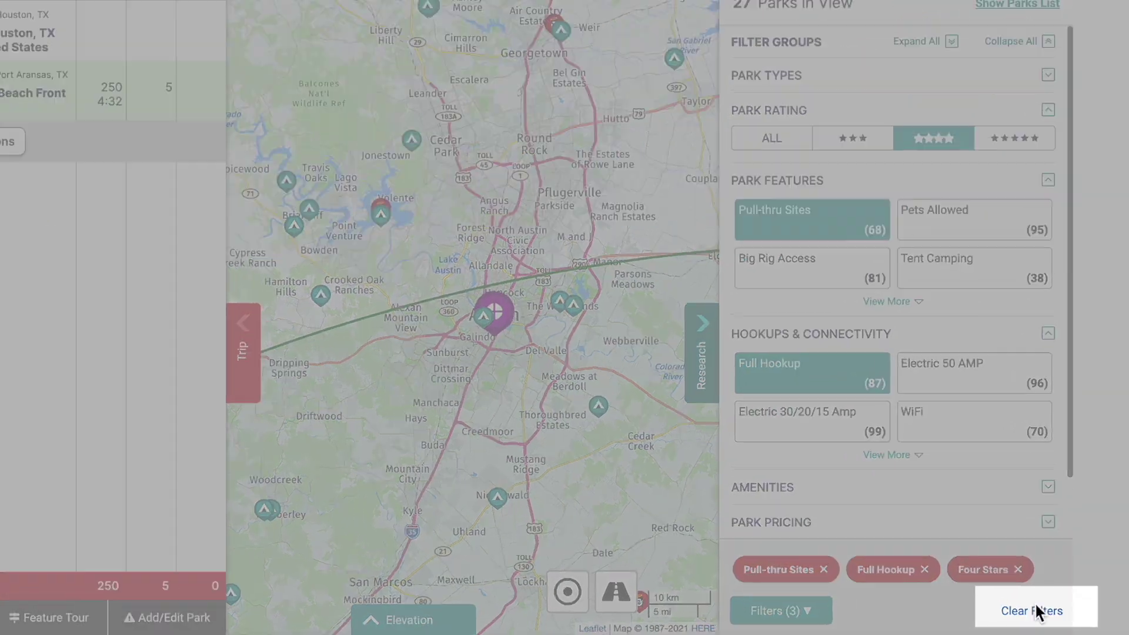
click(1047, 615)
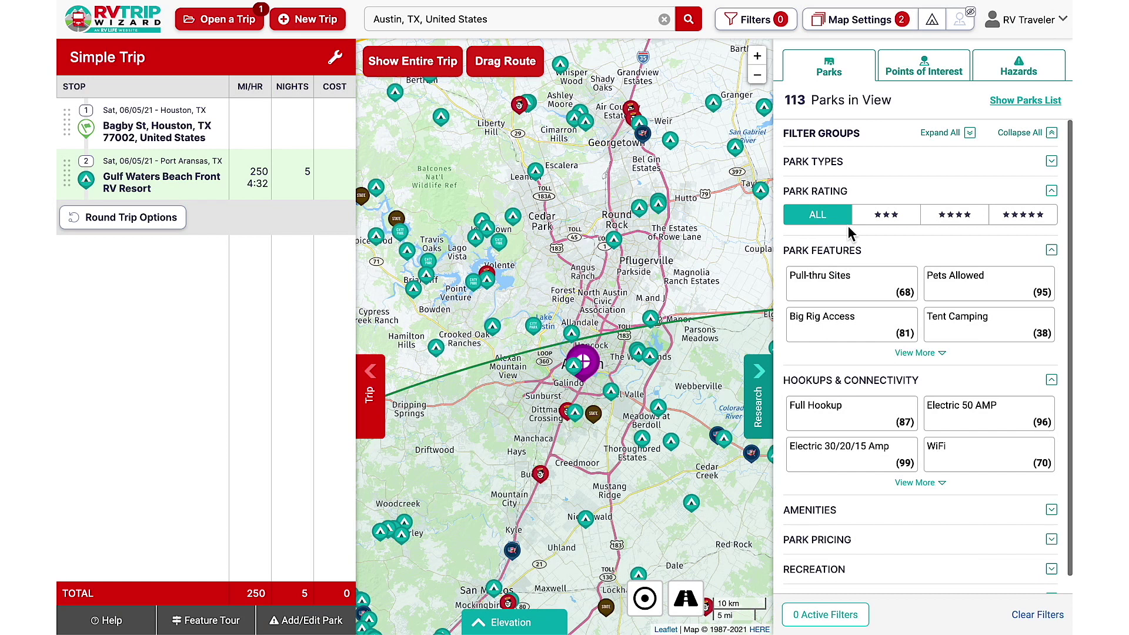
- Filter to State Parks, Forests, and Preserves and add McKinney Falls State Park for 3 nights
click(836, 168)
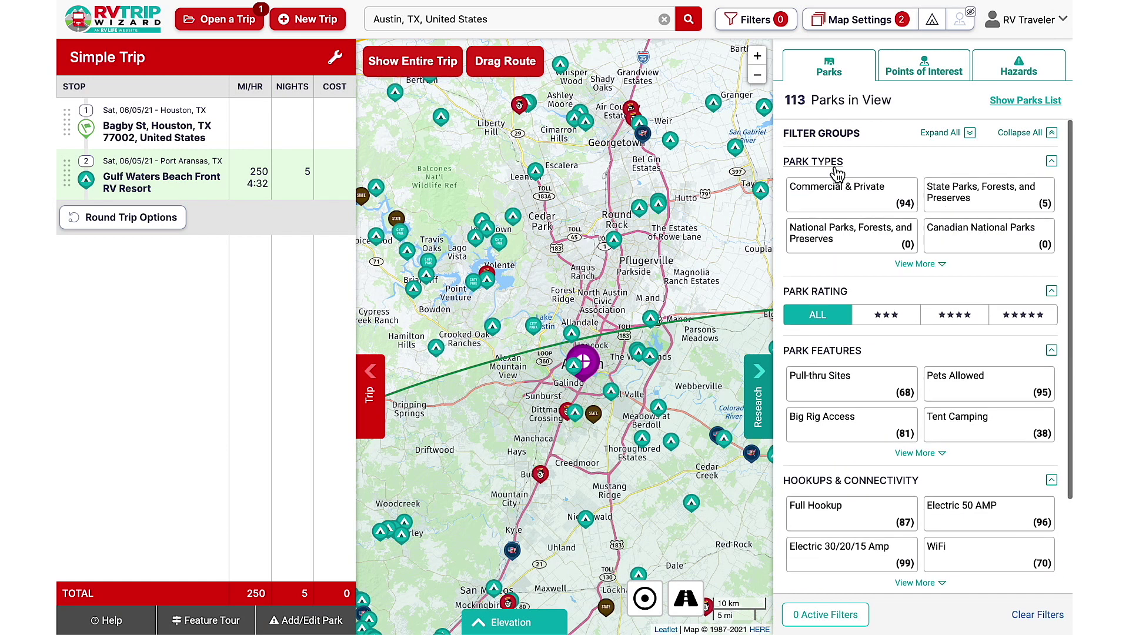
click(964, 205)
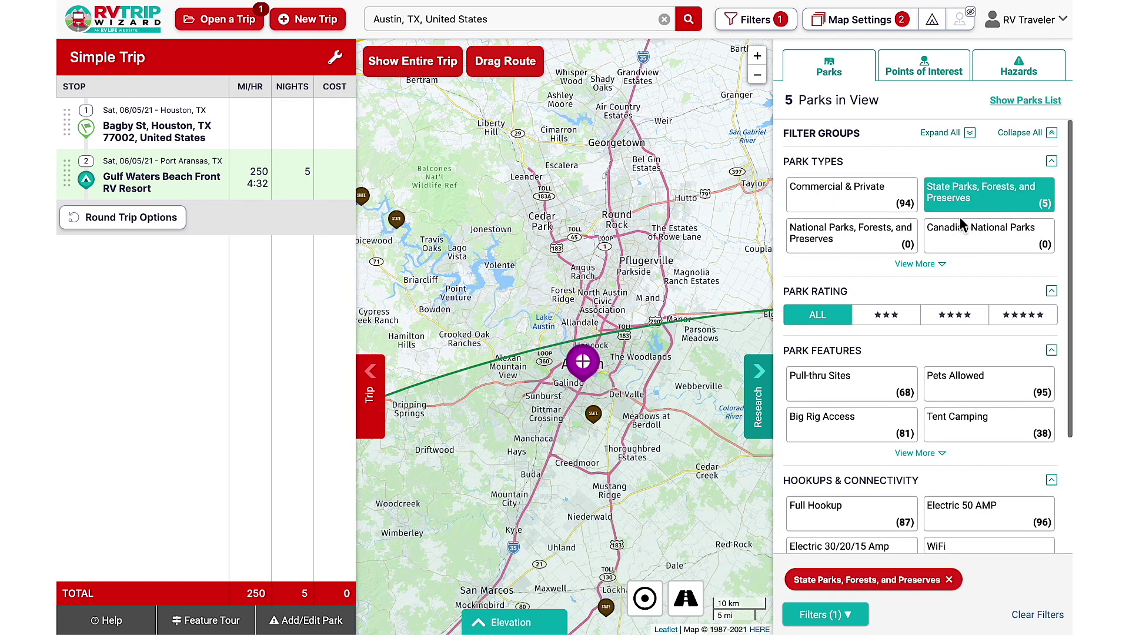
click(597, 422)
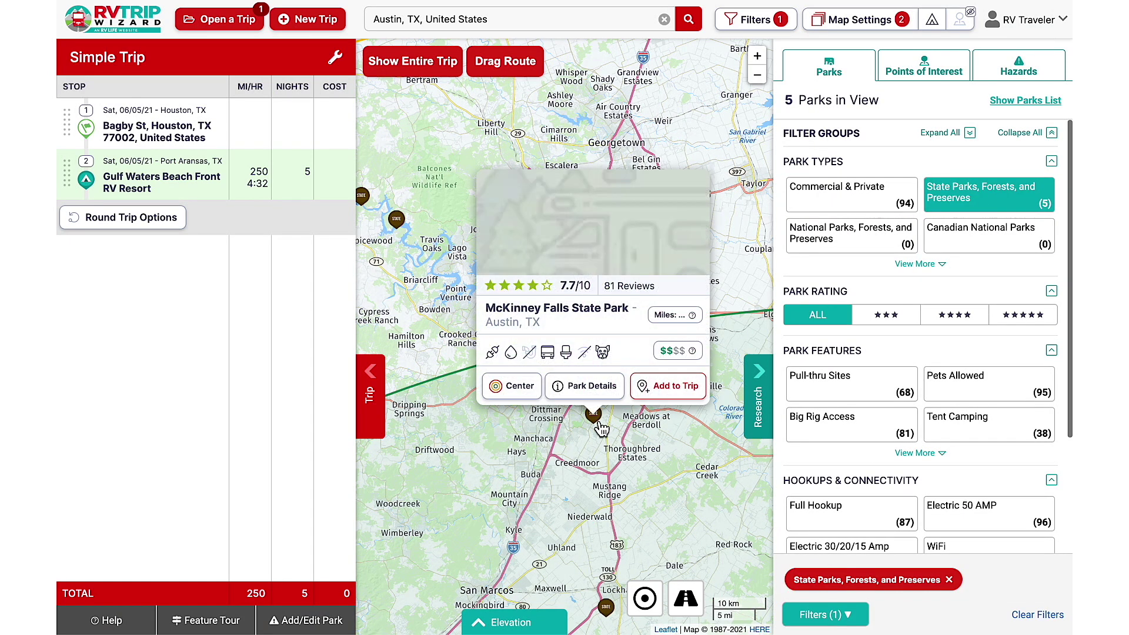
click(648, 390)
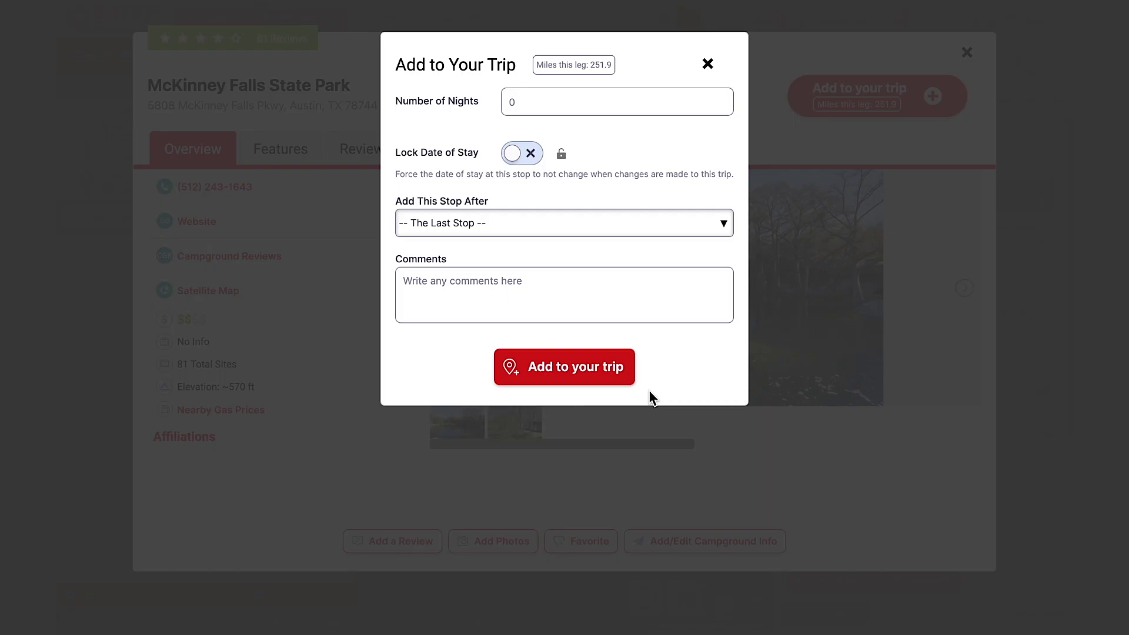
click(543, 99)
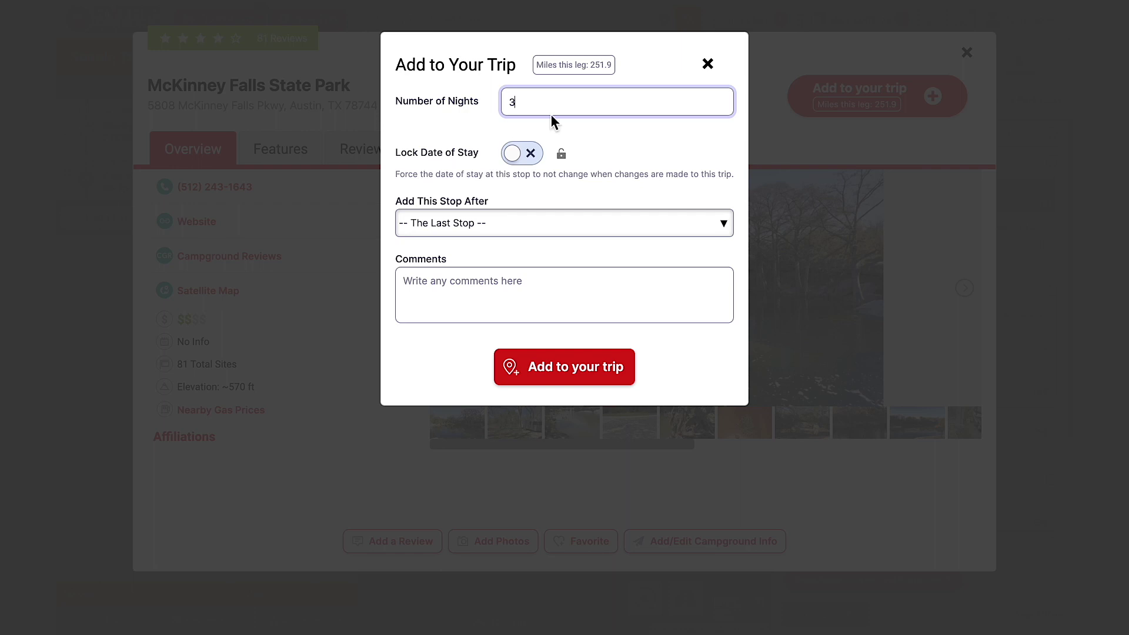
click(633, 363)
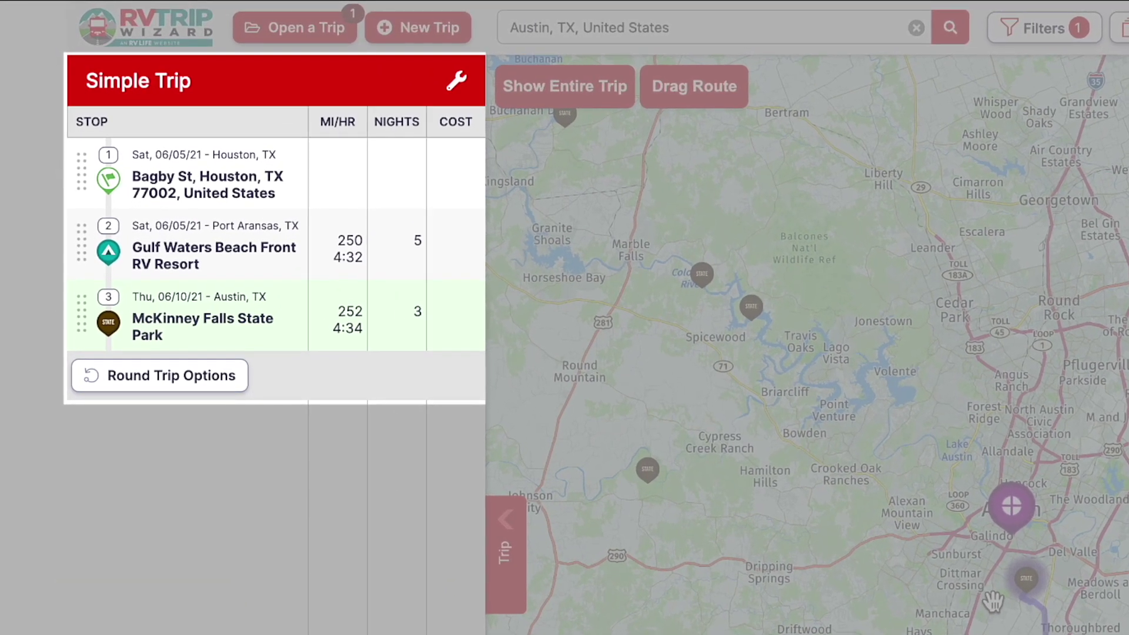
scroll(995, 602, down, 3)
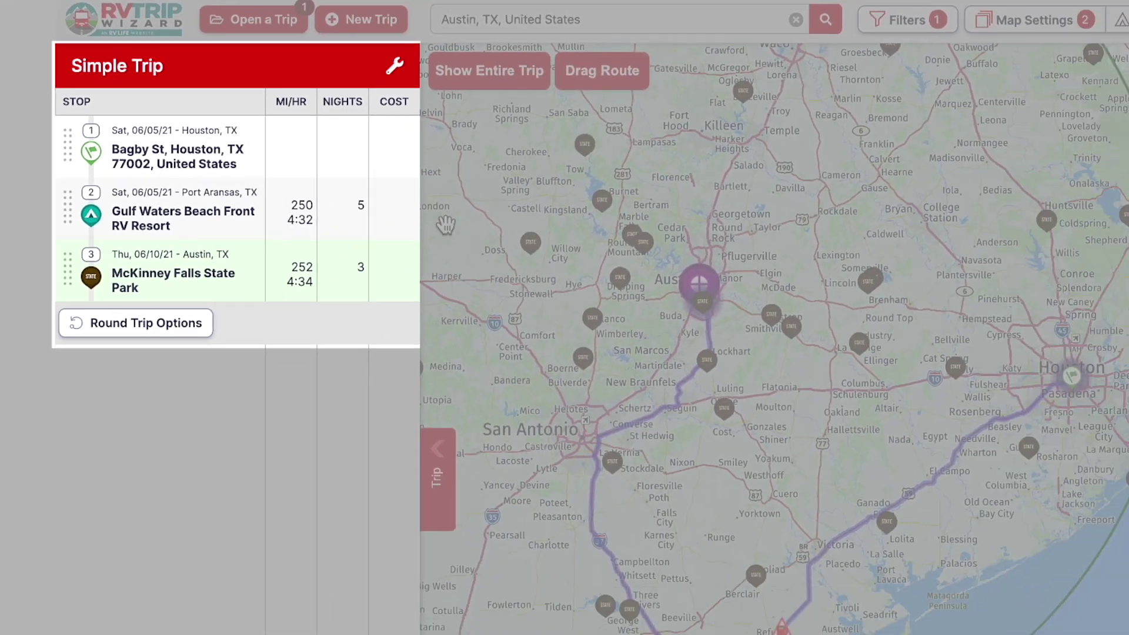
mouse_move(394, 202)
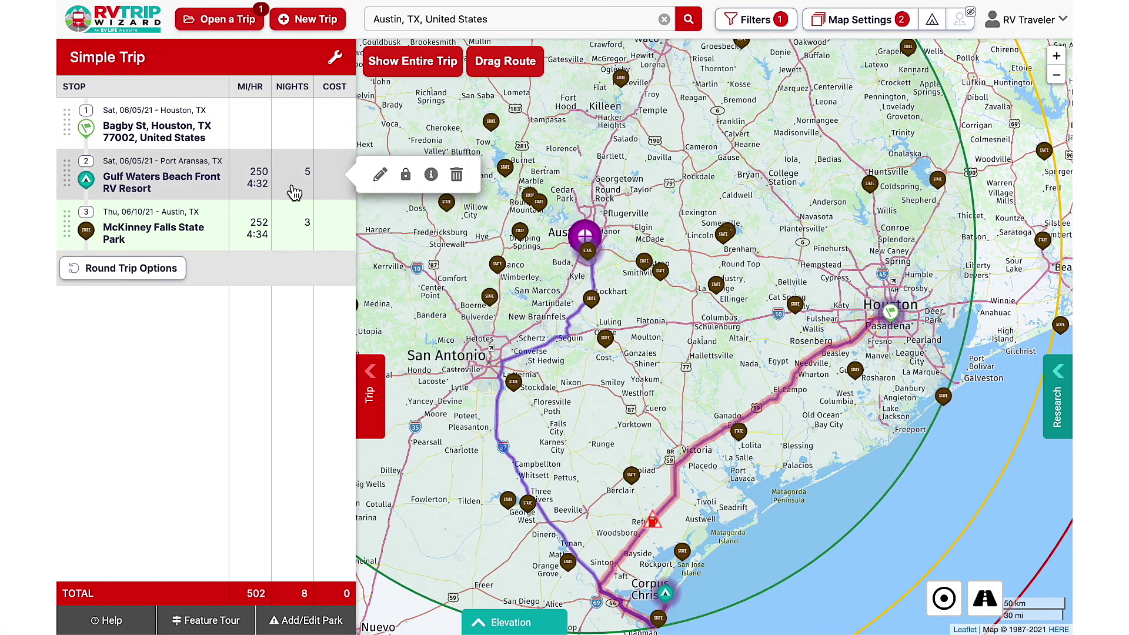
- Choose Direct Route Back to Start Point so Houston becomes stop 4
click(173, 274)
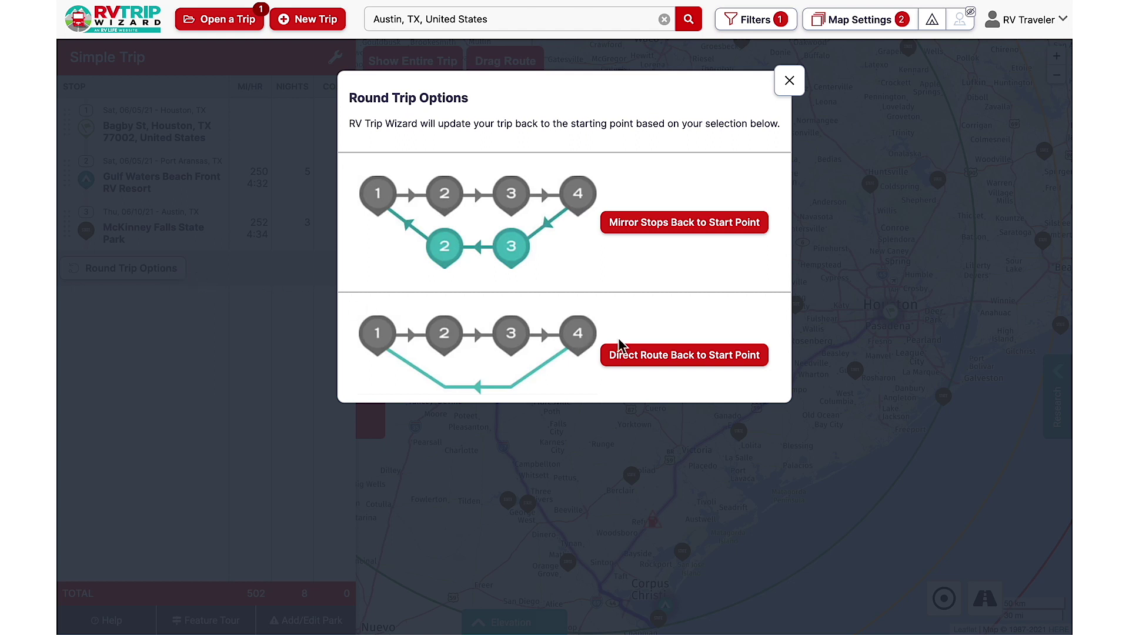
click(718, 369)
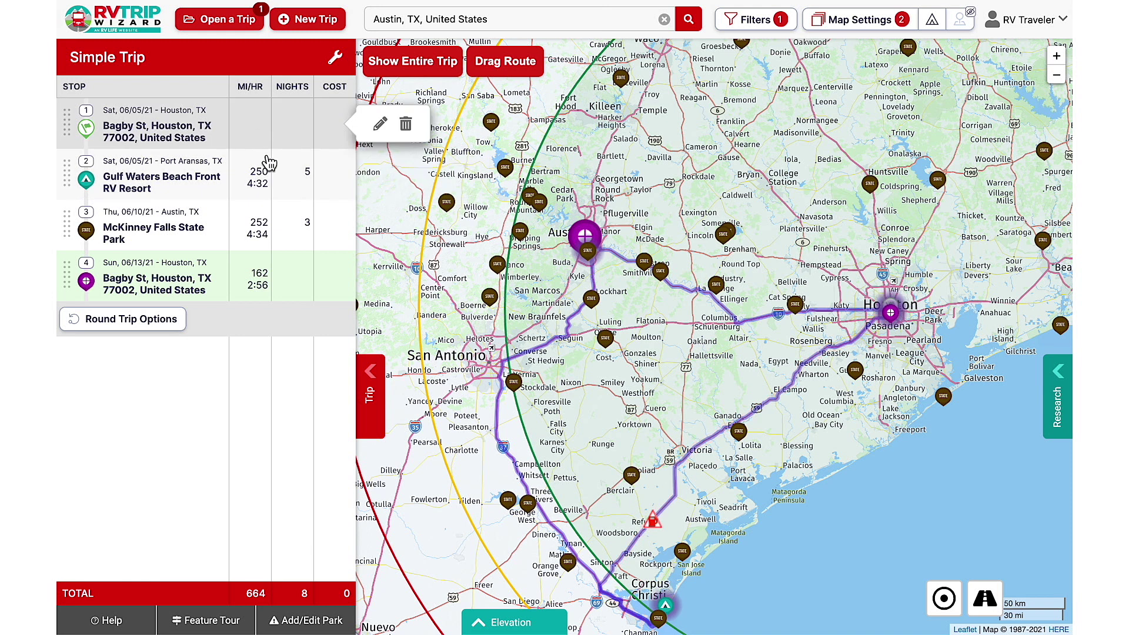
mouse_move(283, 247)
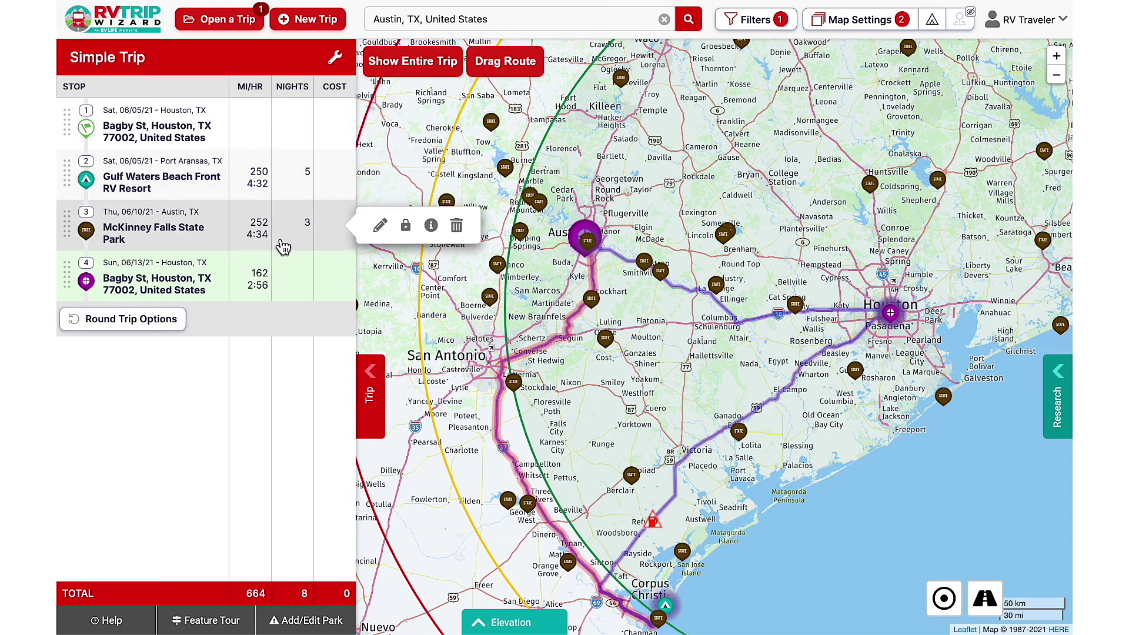
mouse_move(285, 281)
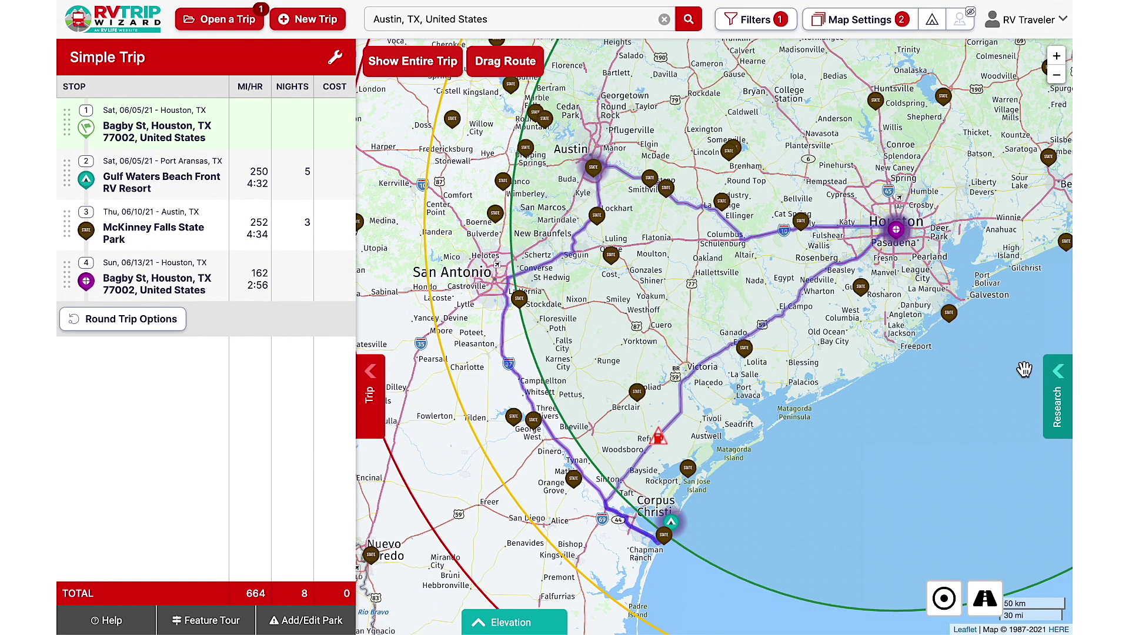
click(1058, 384)
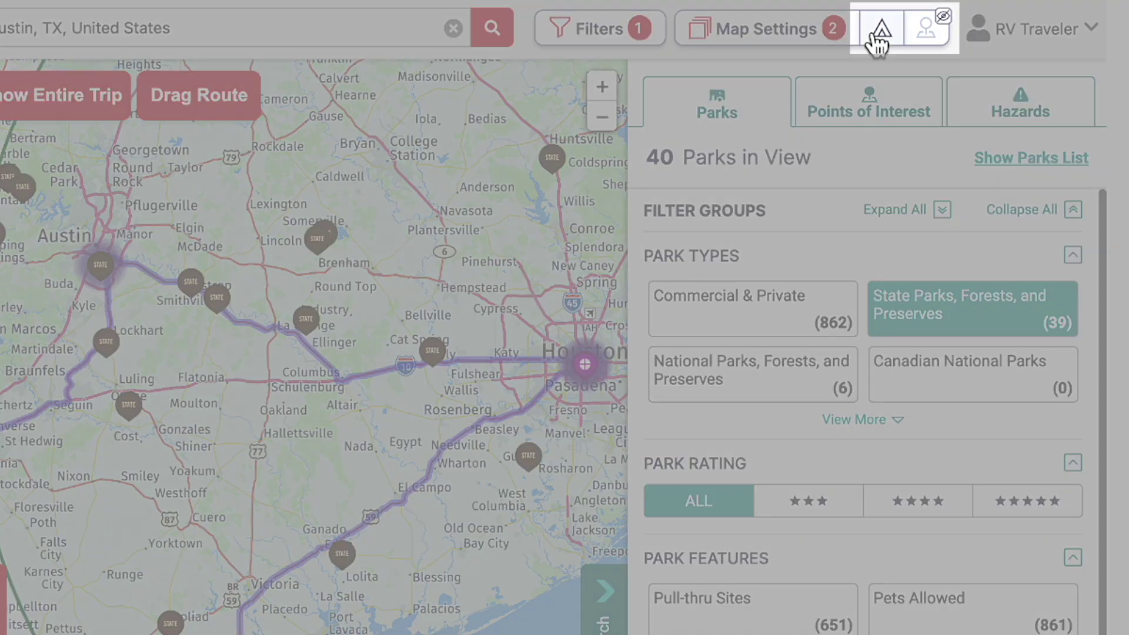
- Hide road hazards, show points of interest, toggle Fuel on and off, and show Pilot stations
click(929, 25)
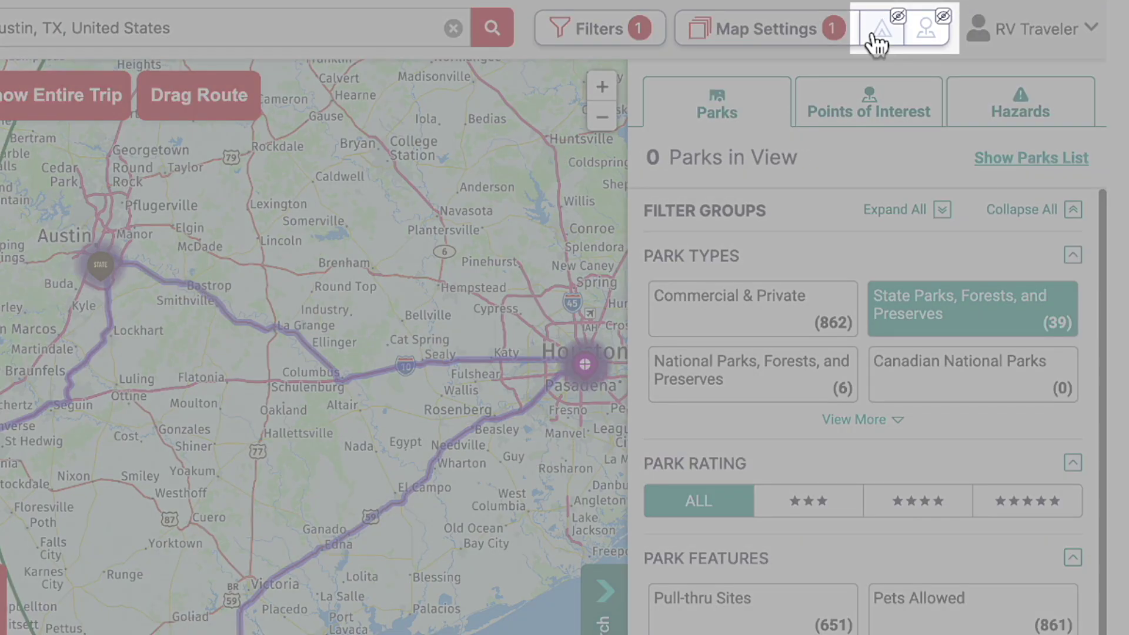
click(925, 36)
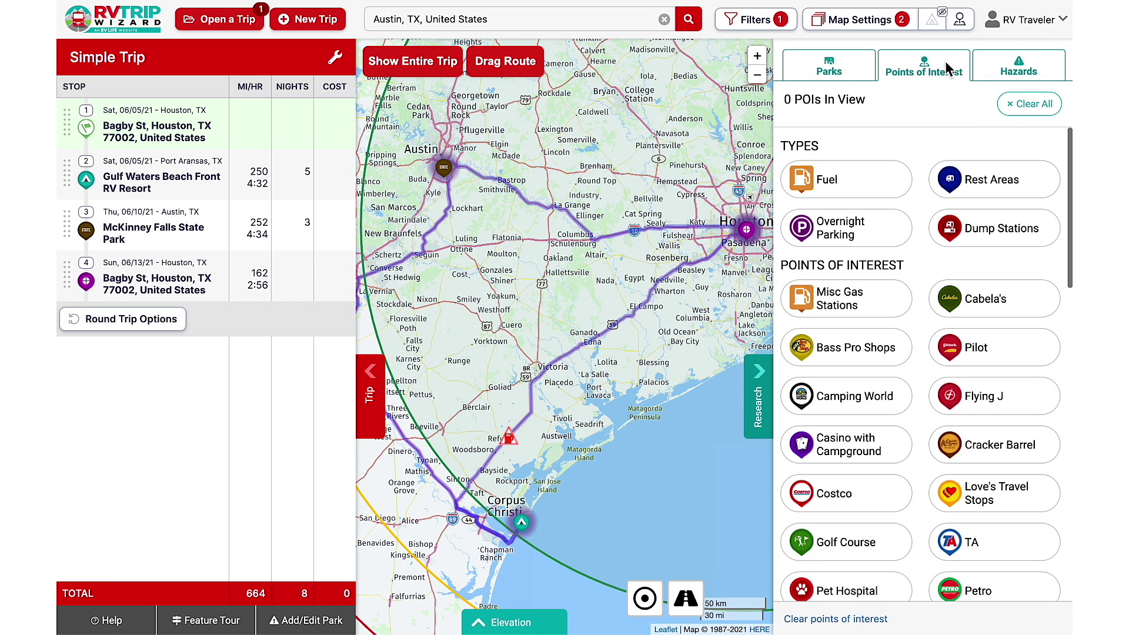
click(904, 187)
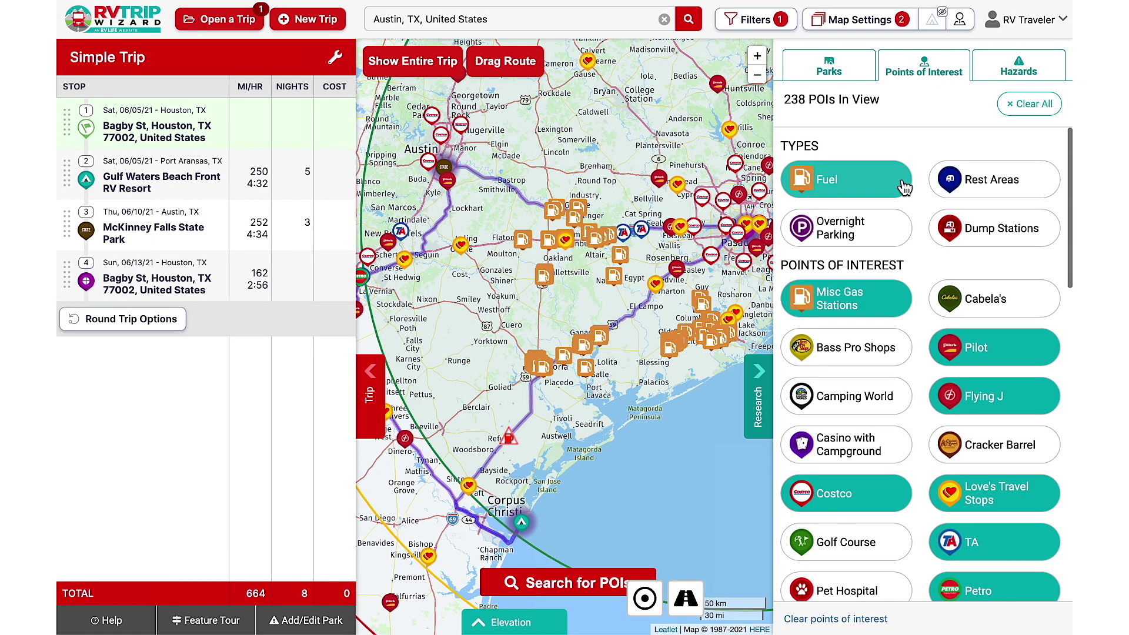
click(903, 186)
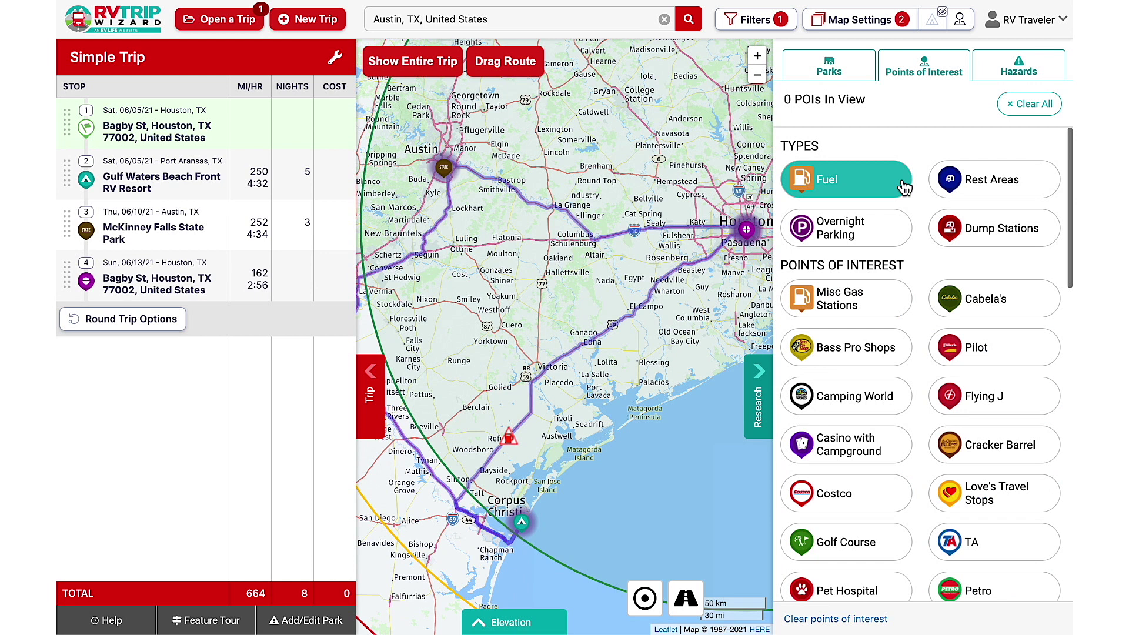
click(1004, 356)
- Show Flying J and Love's stations and open full details for the Love's near Edna
click(1036, 404)
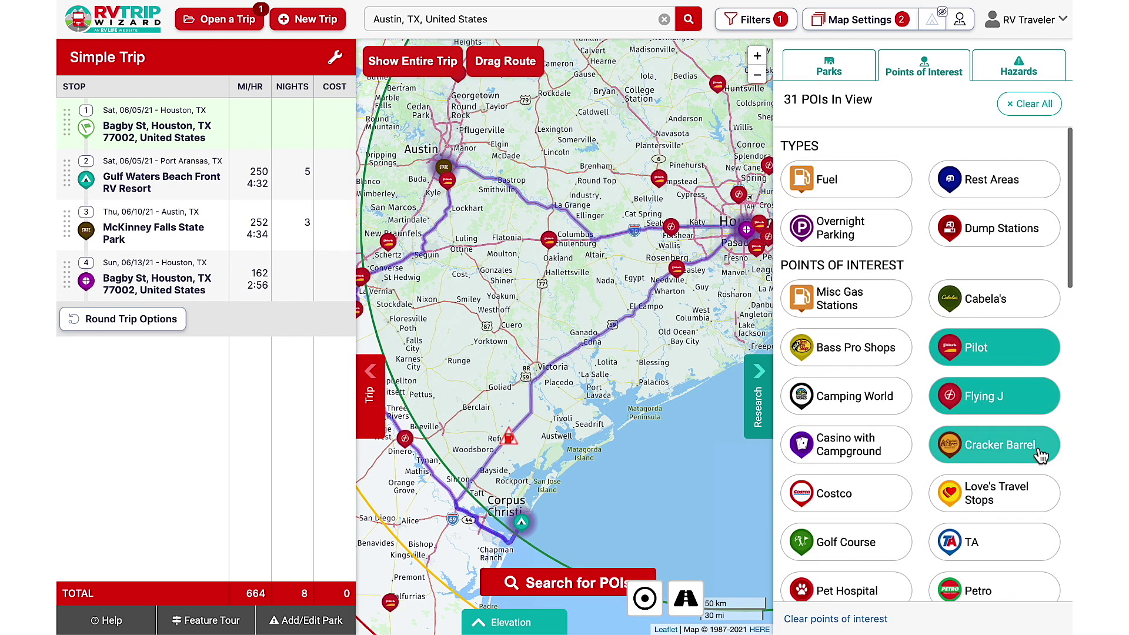
click(1042, 492)
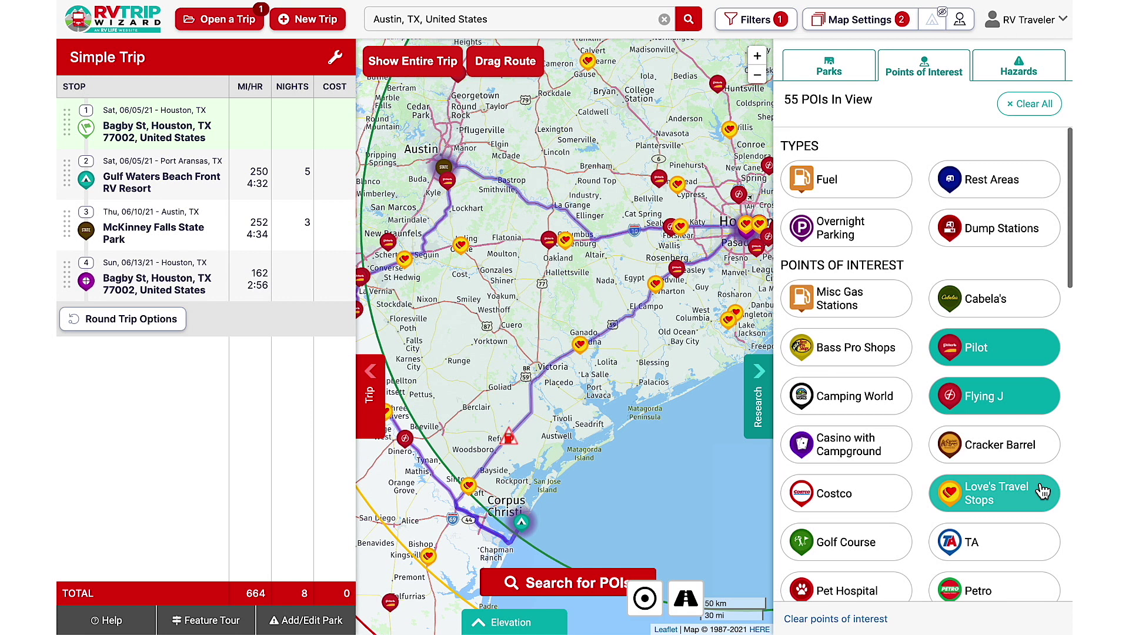
click(586, 357)
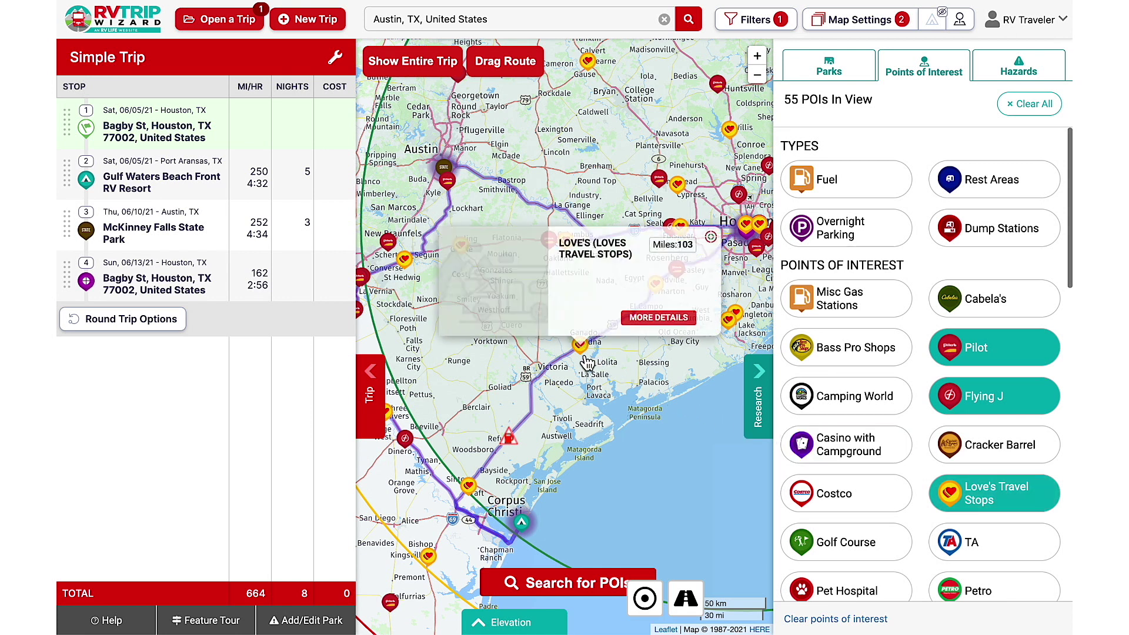
click(656, 333)
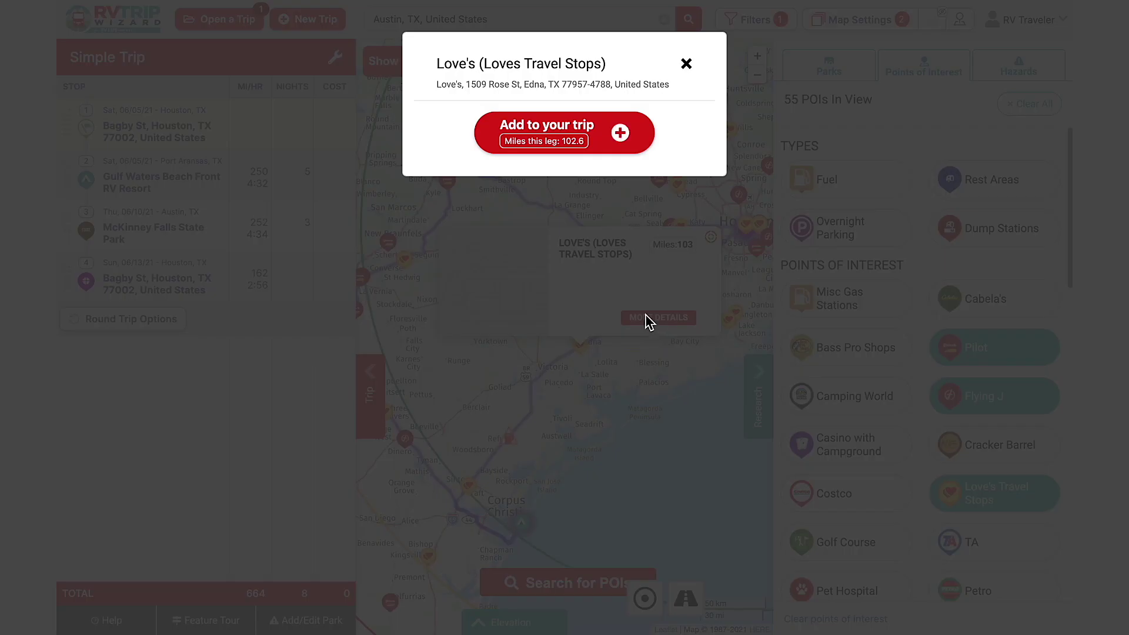
- Add the Edna Love's Travel Stop to the trip after Houston (stop 1)
click(597, 150)
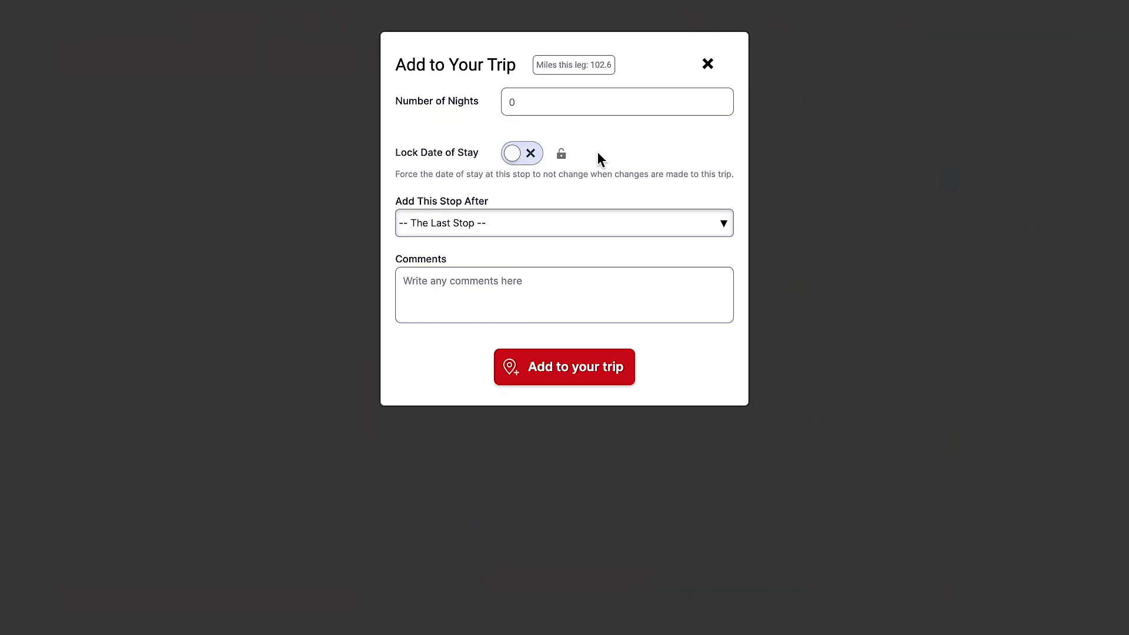
click(670, 224)
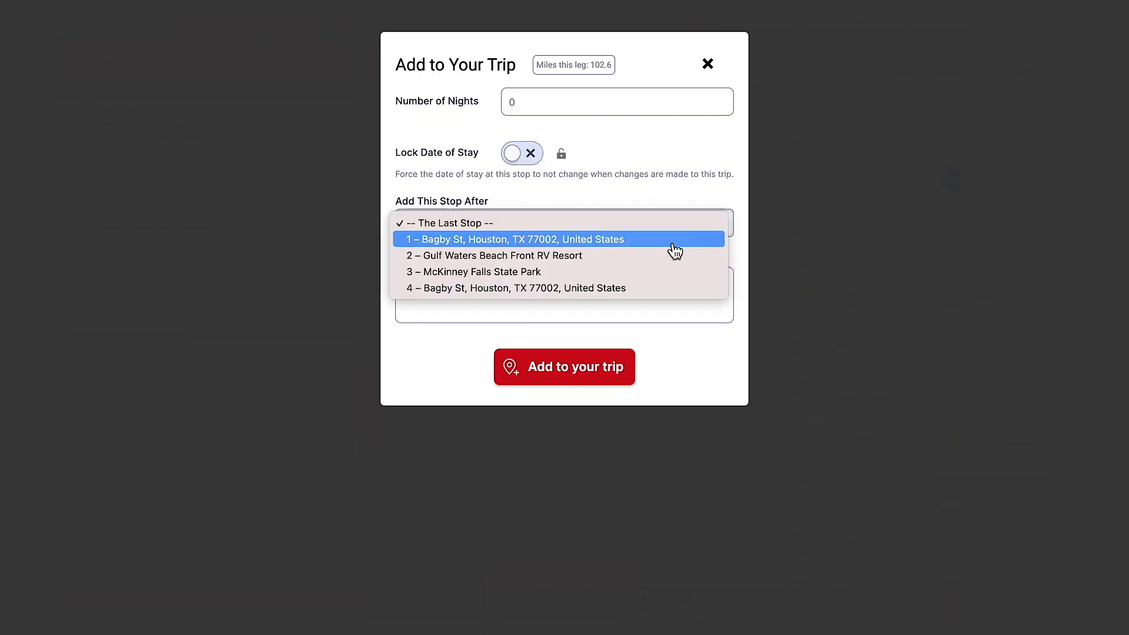
click(674, 240)
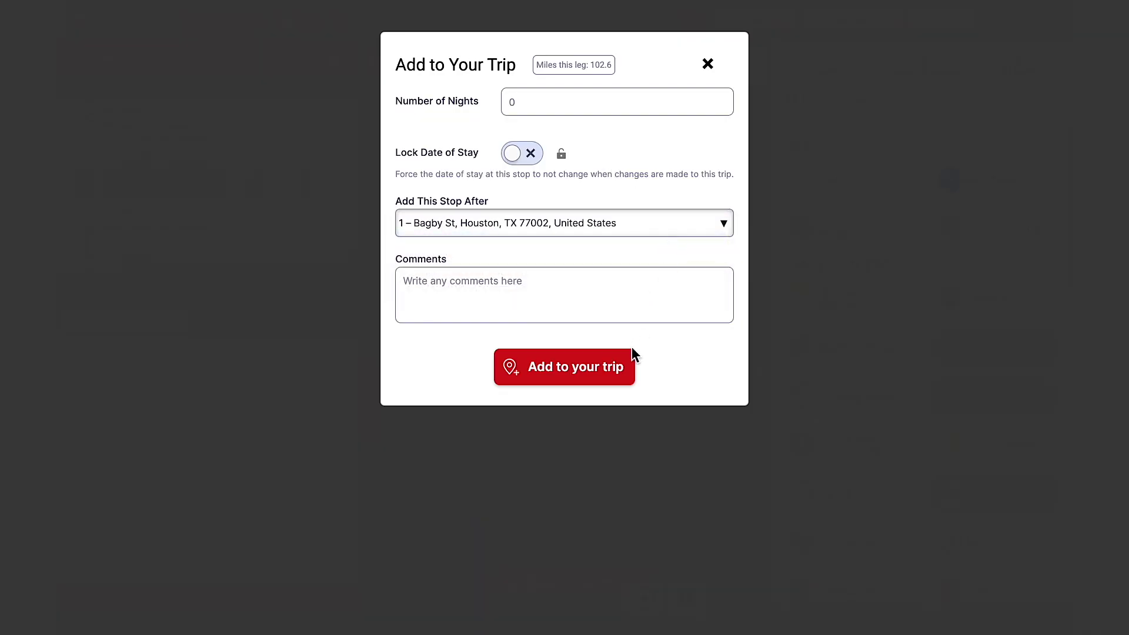
click(630, 369)
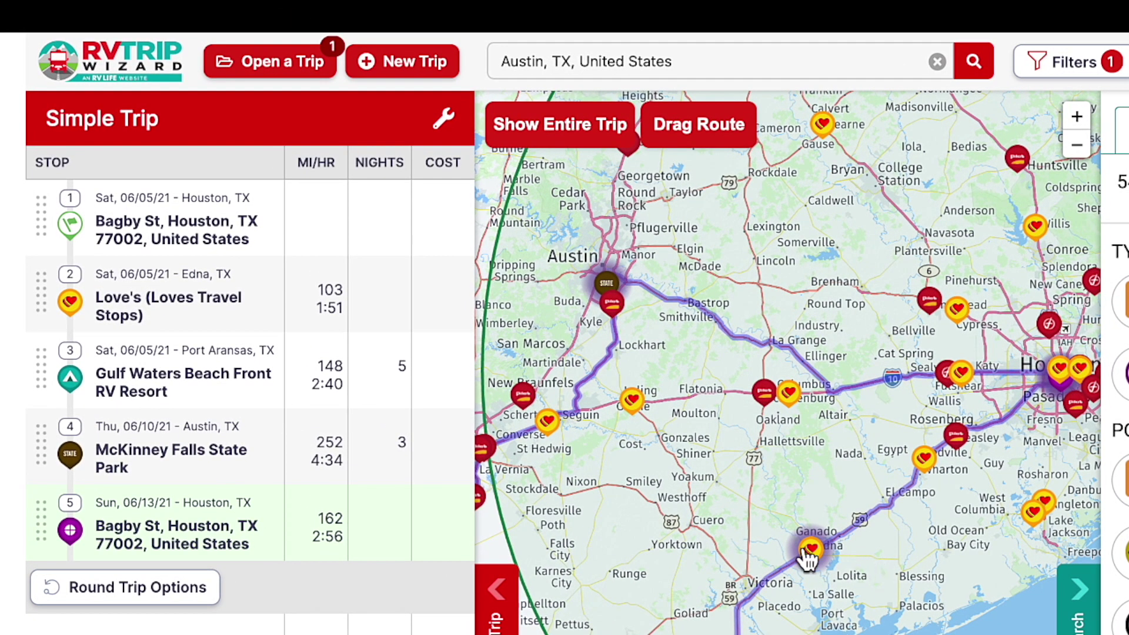
mouse_move(47, 307)
mouse_down()
mouse_move(50, 438)
mouse_move(54, 299)
mouse_up()
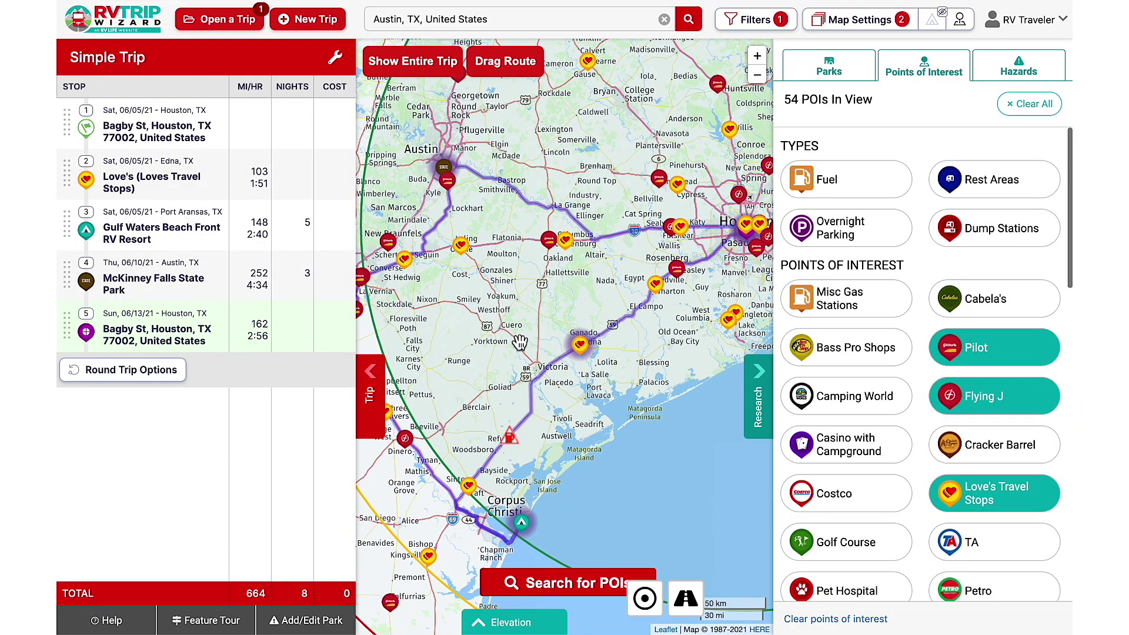
click(526, 528)
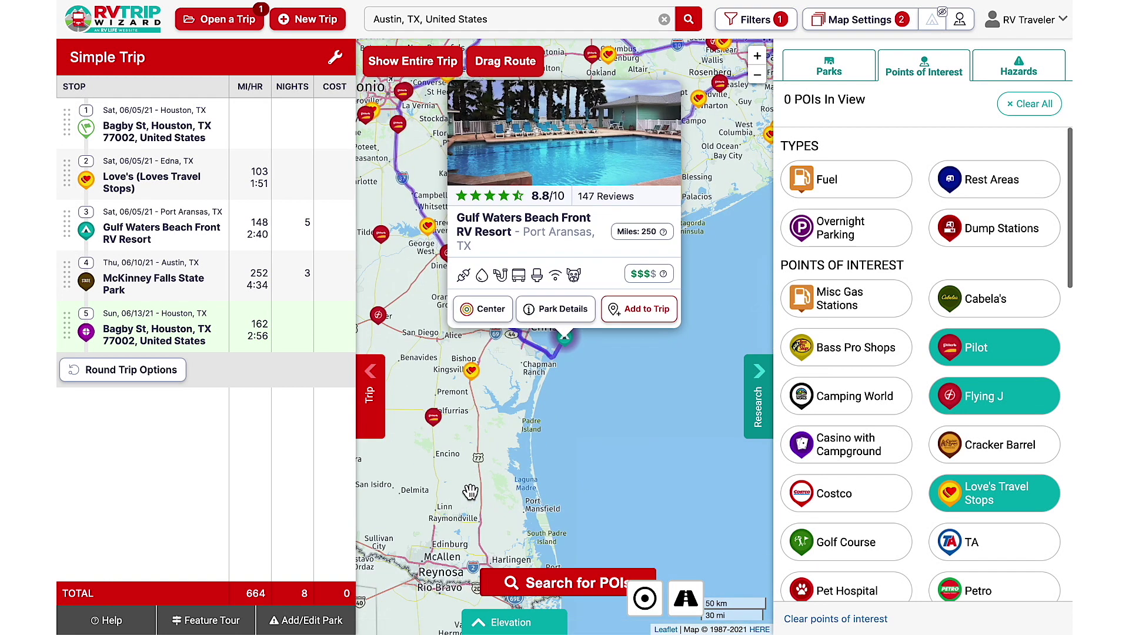
click(594, 398)
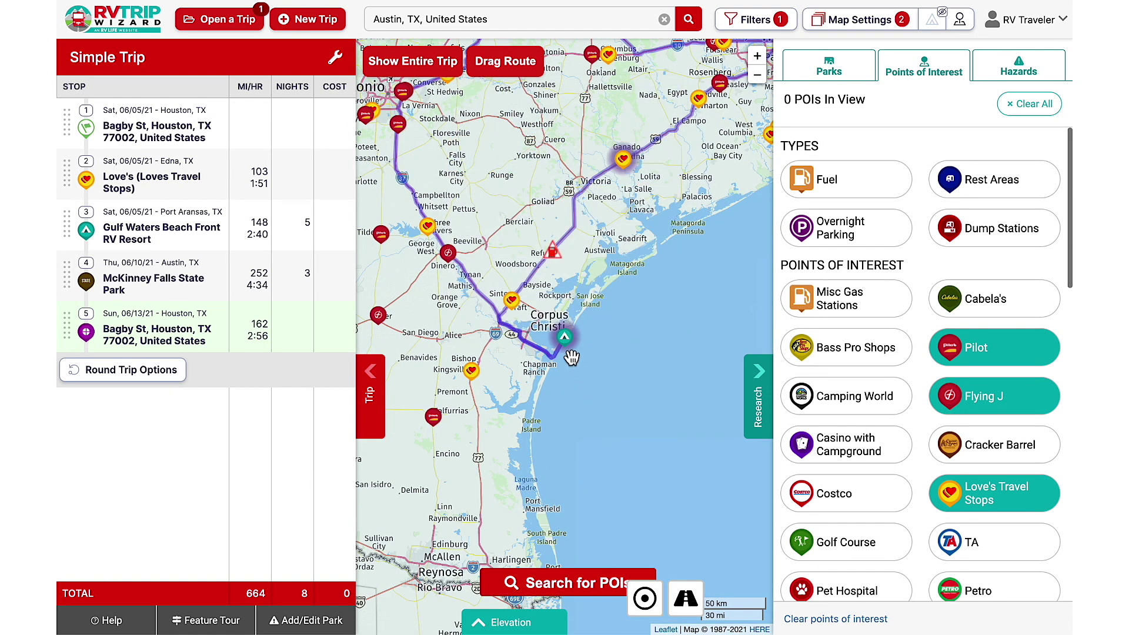
scroll(572, 357, down, 2)
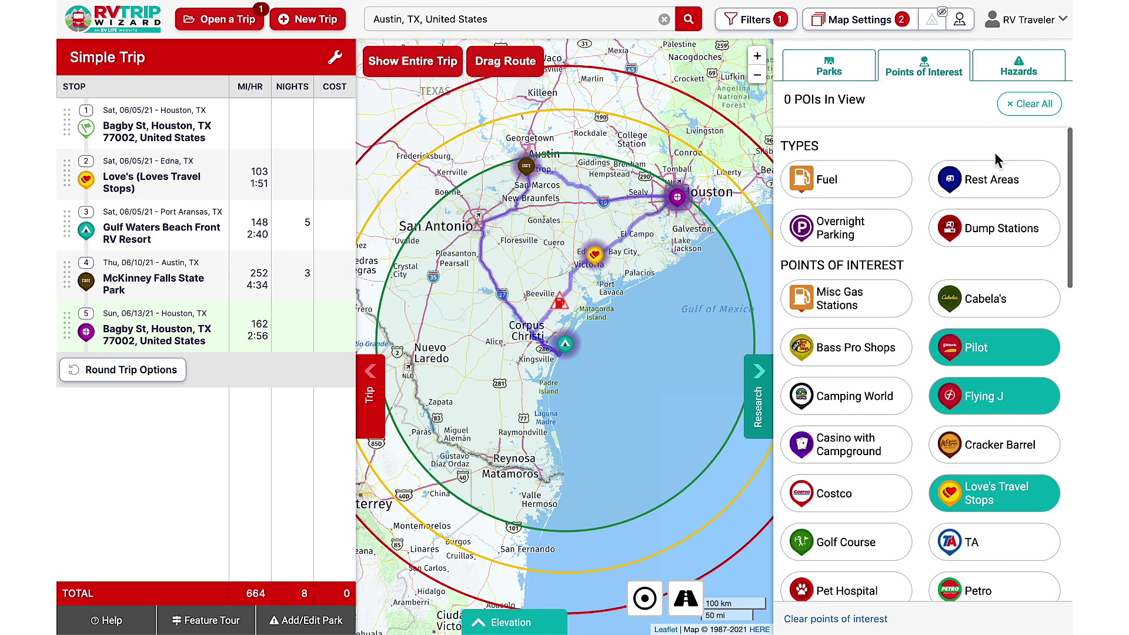
- Clear all POI filters and show rest areas along the southern route
click(1030, 106)
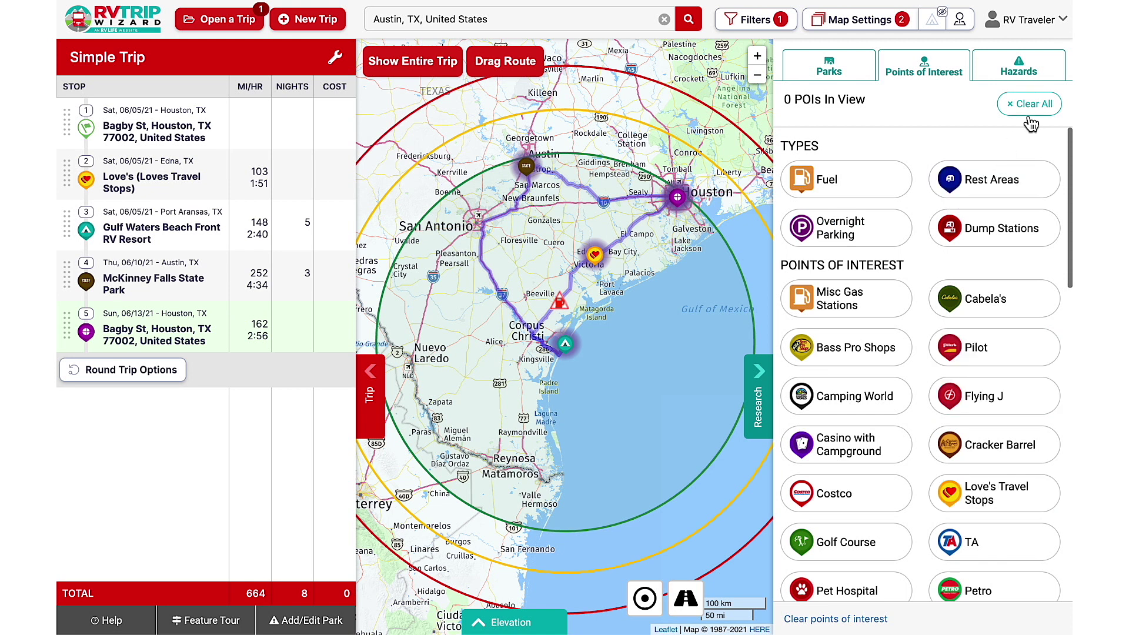
click(1038, 187)
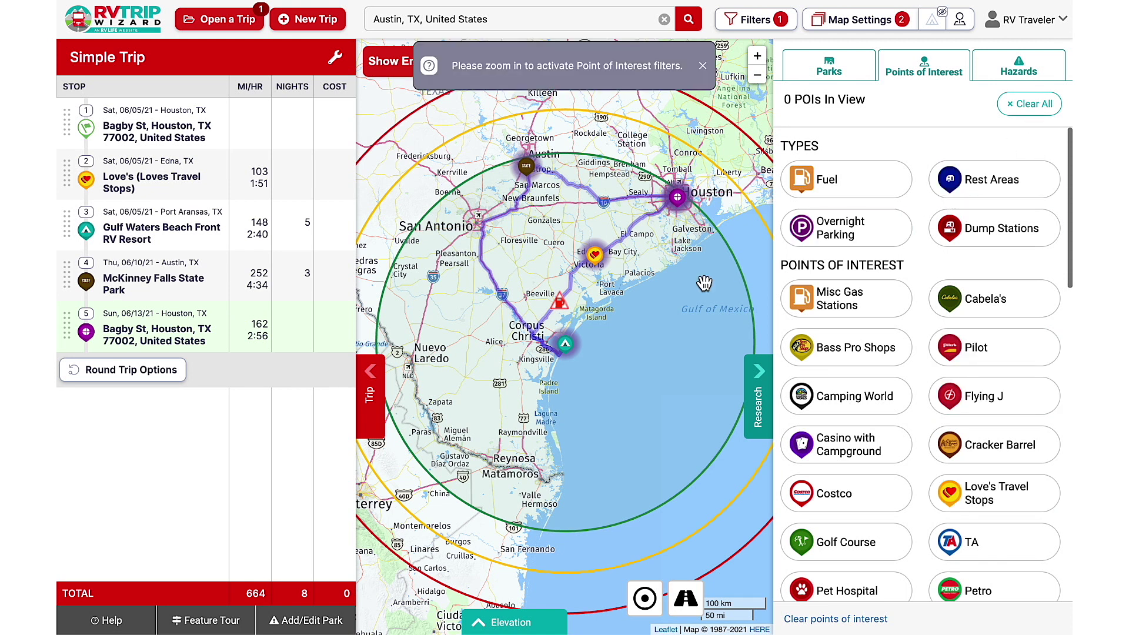
drag(524, 318, 554, 346)
scroll(552, 332, up, 1)
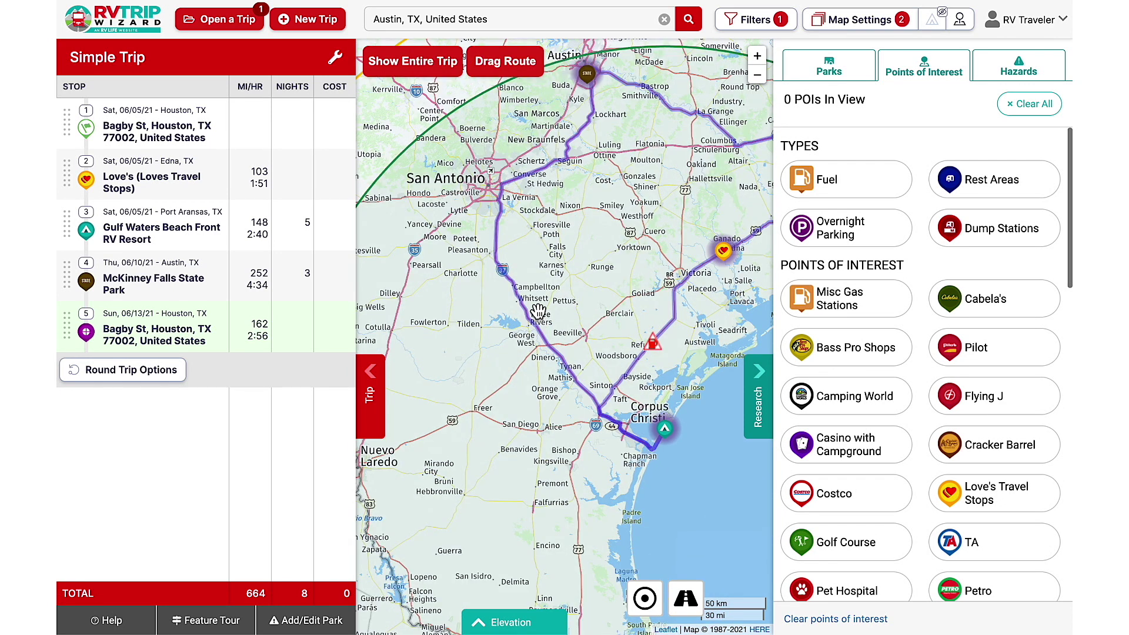
click(965, 192)
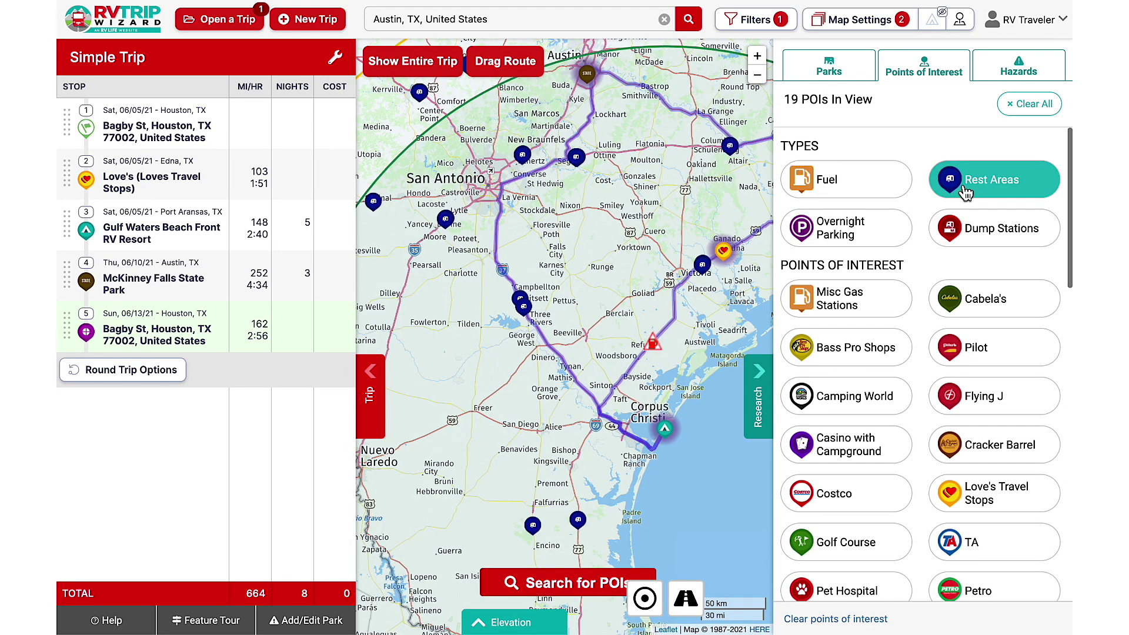
- Add the I-37 MM 78 Northbound rest area after Gulf Waters Beach Front RV Resort
click(528, 317)
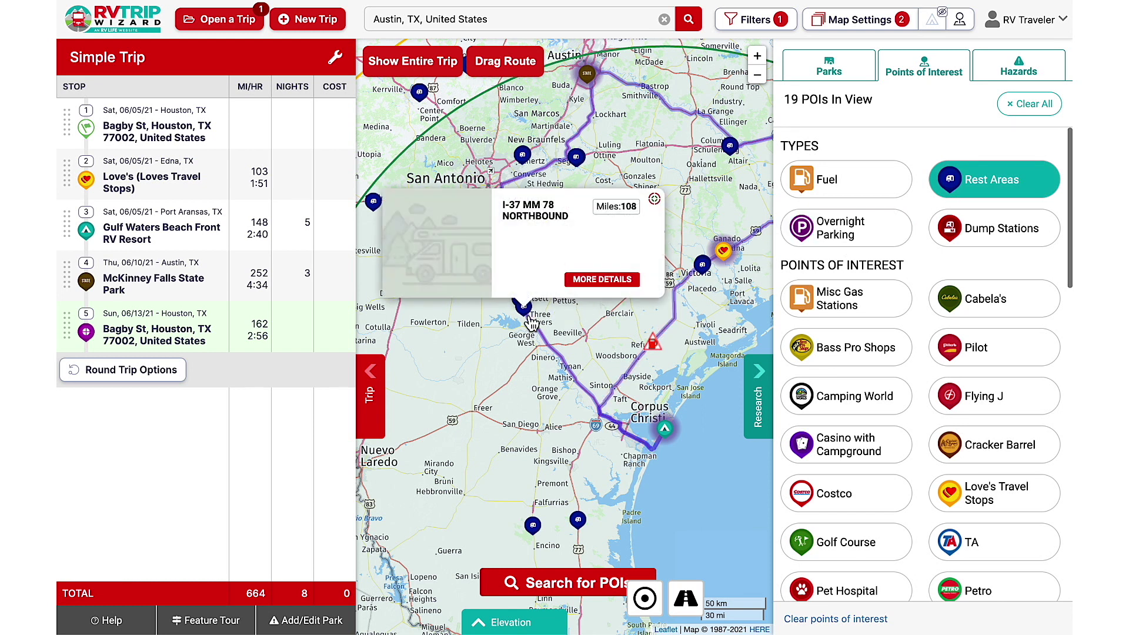
click(602, 281)
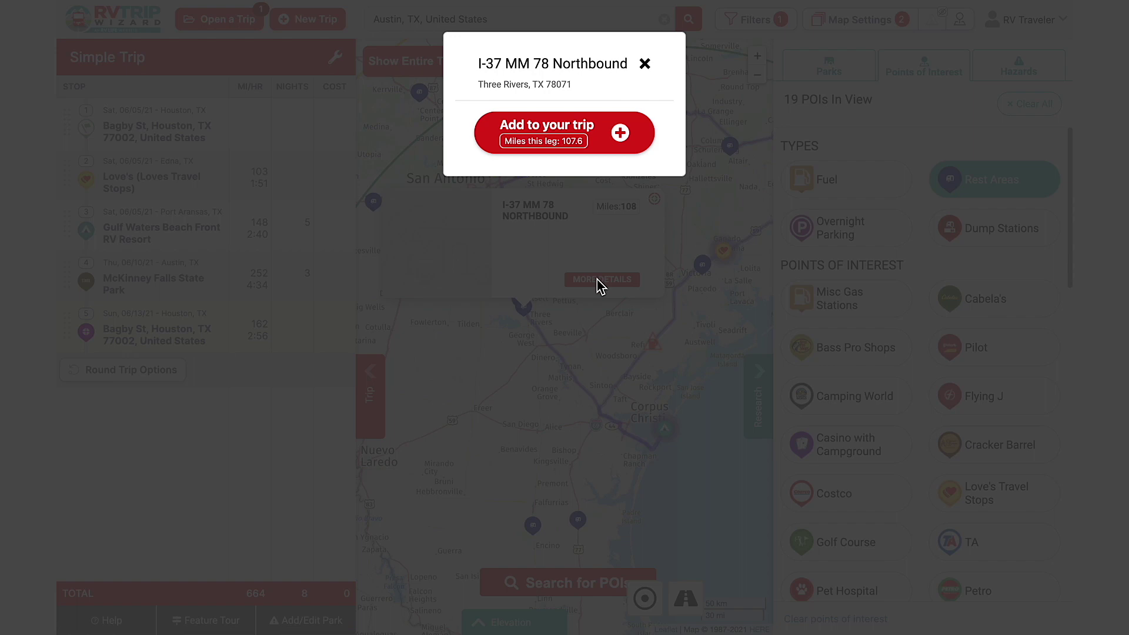
click(636, 148)
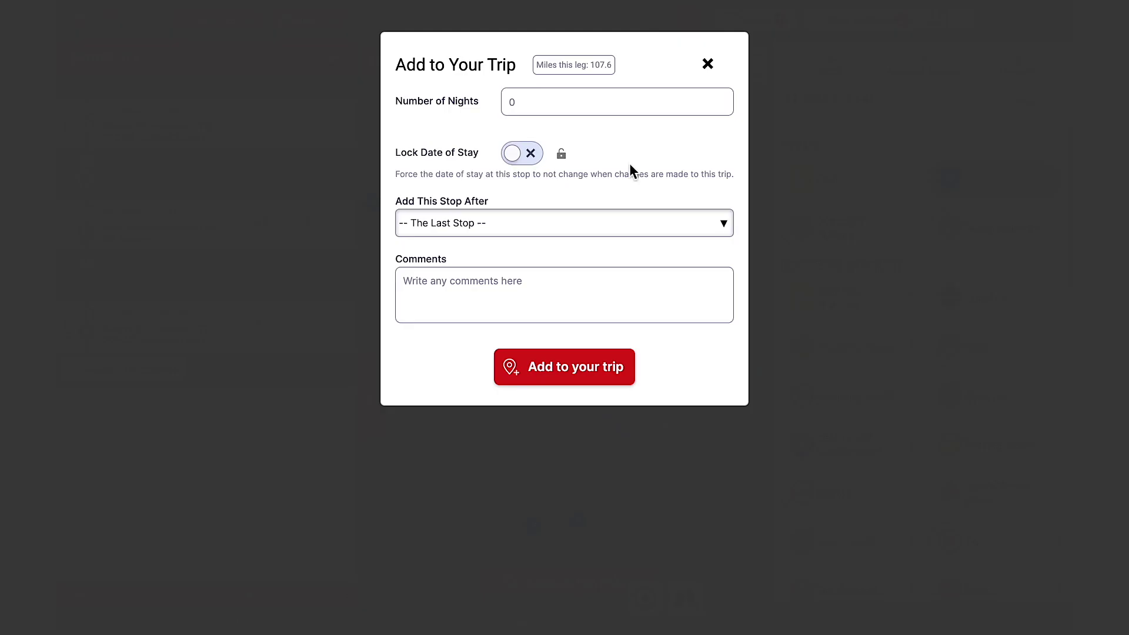
click(611, 229)
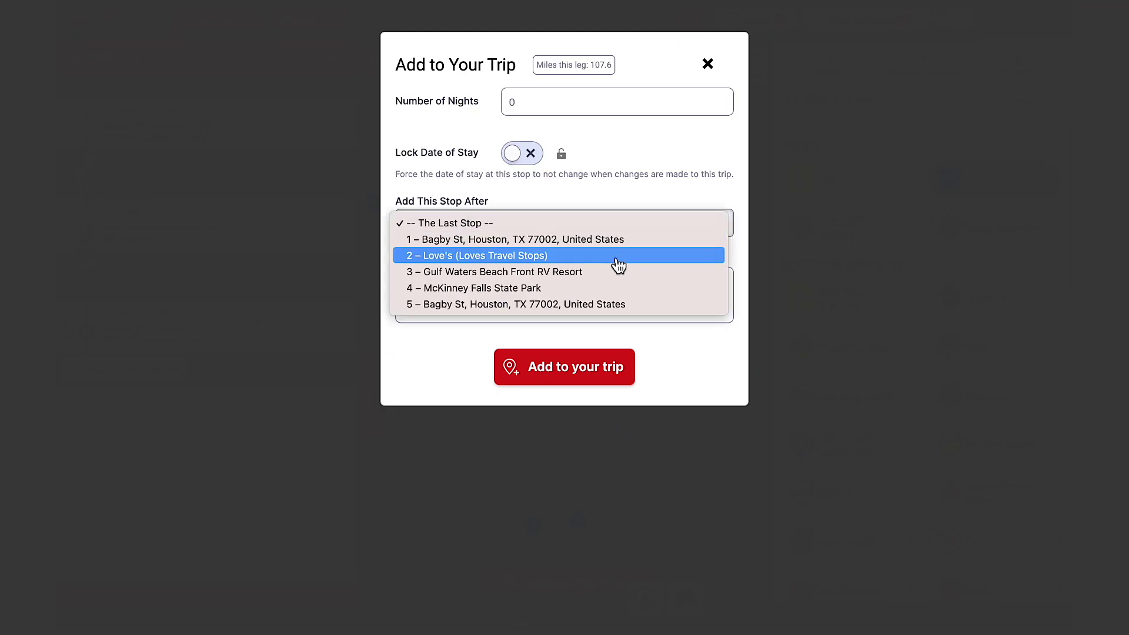
click(620, 284)
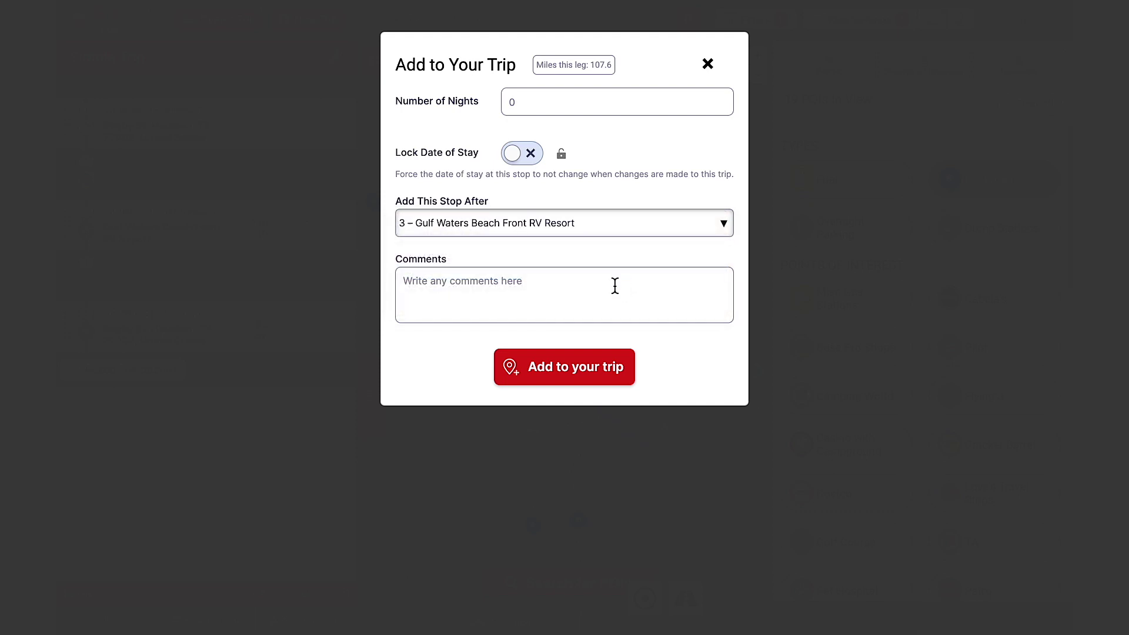
click(613, 379)
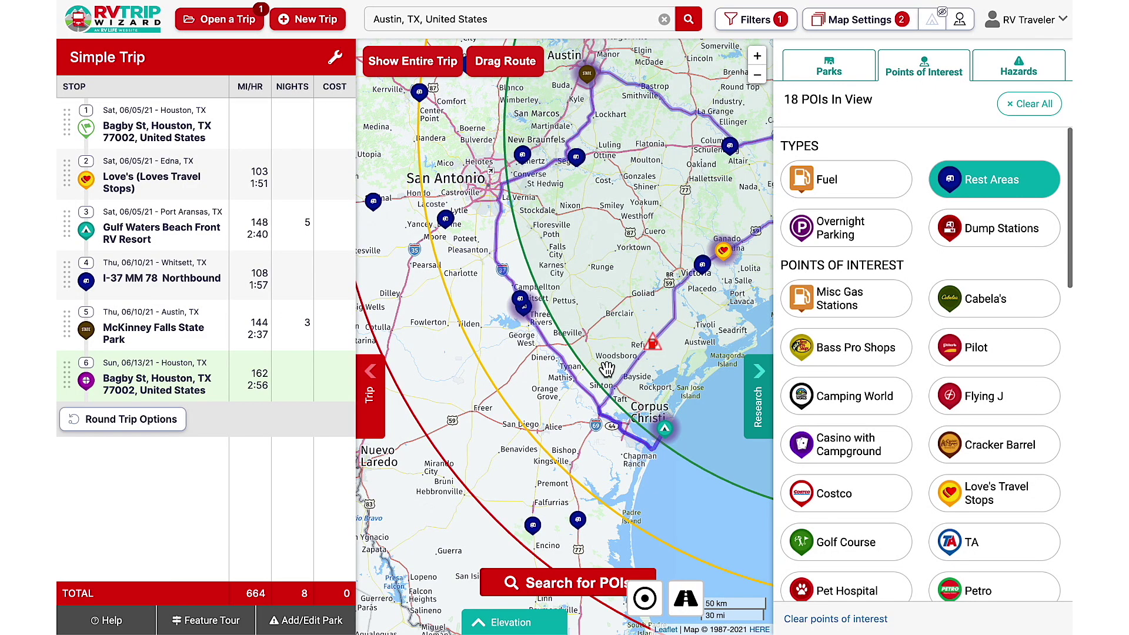
- Collapse the Research panel, hide POI markers, and switch off Show Driving Radius
click(758, 405)
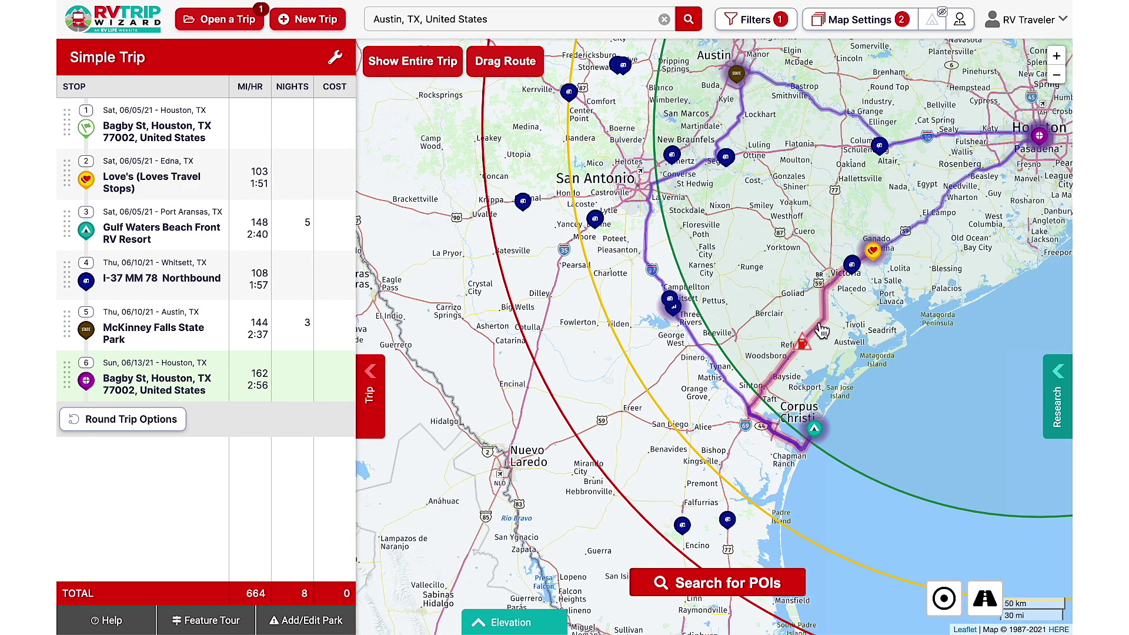
click(959, 26)
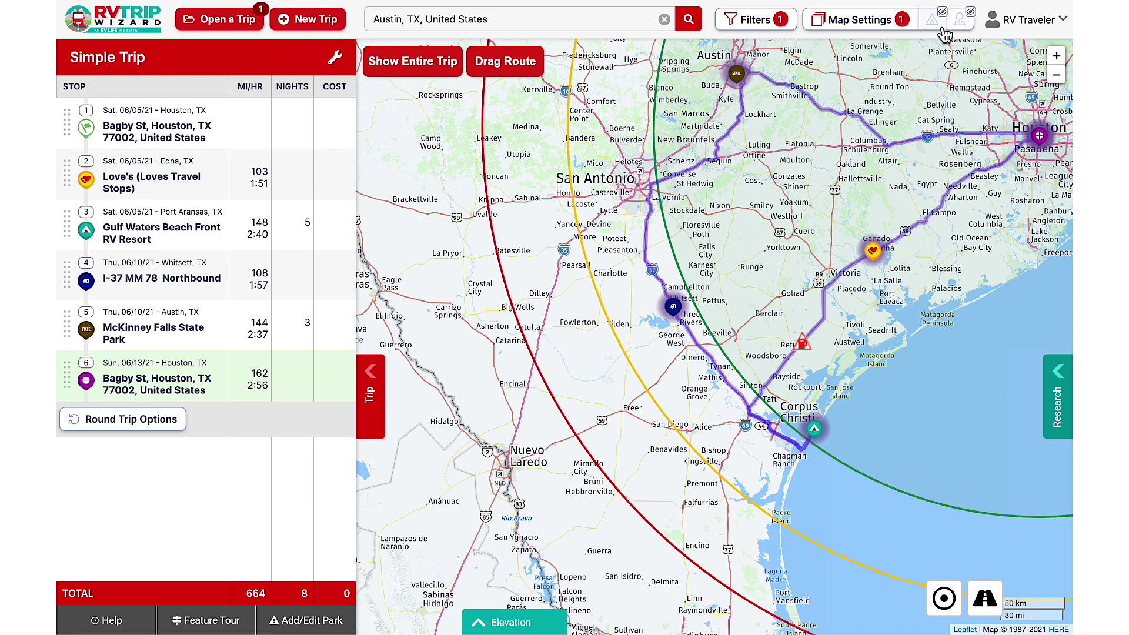
click(898, 25)
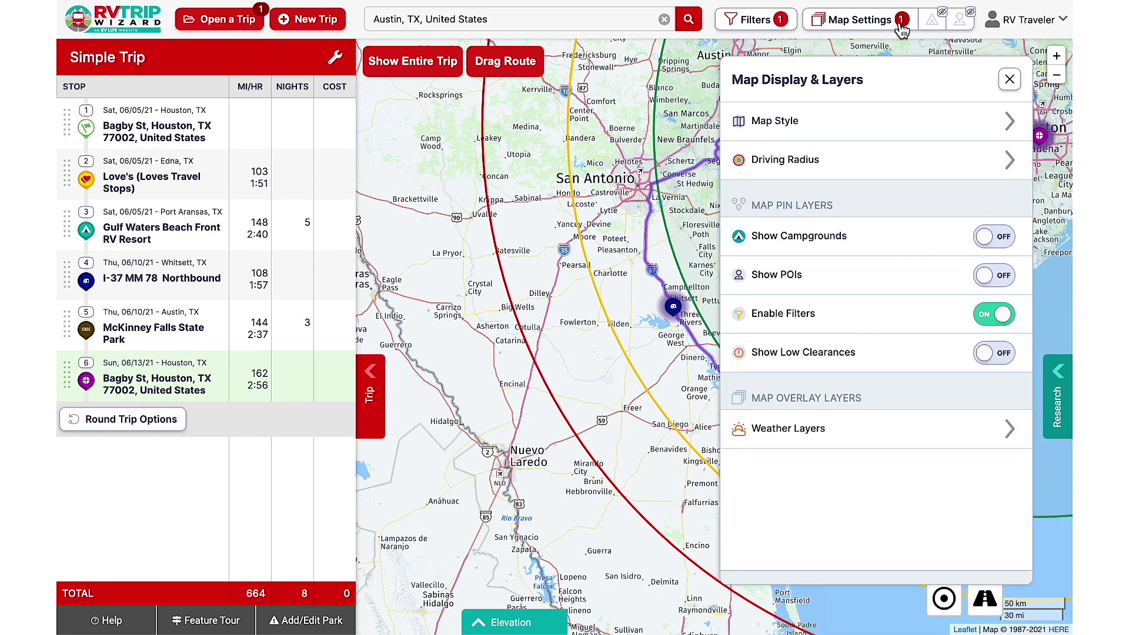
click(885, 167)
click(993, 121)
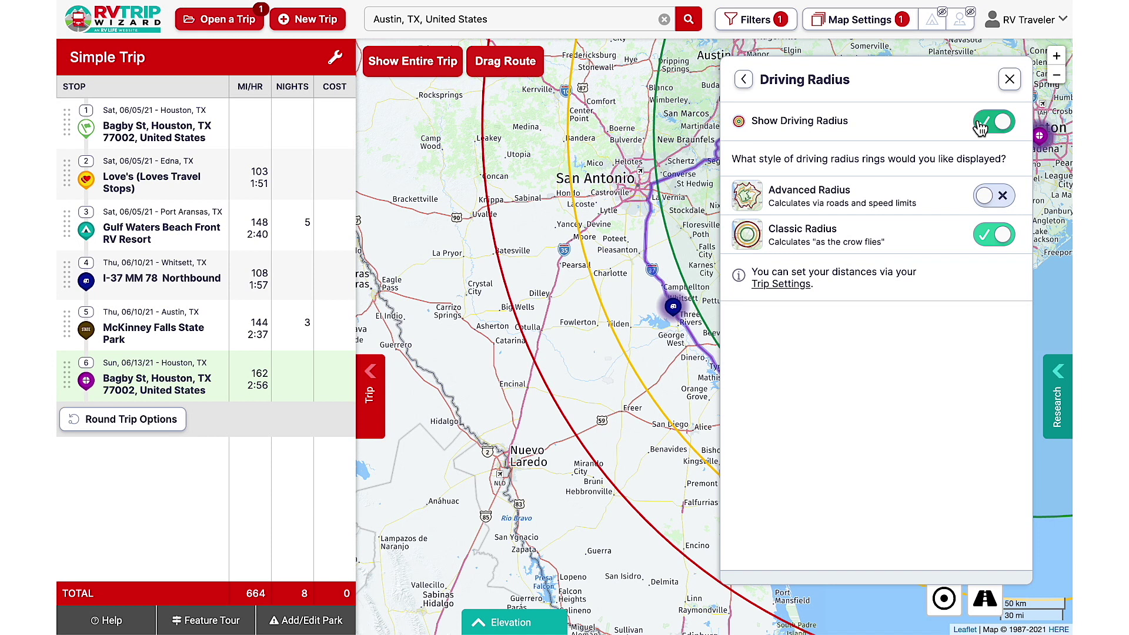
click(1009, 80)
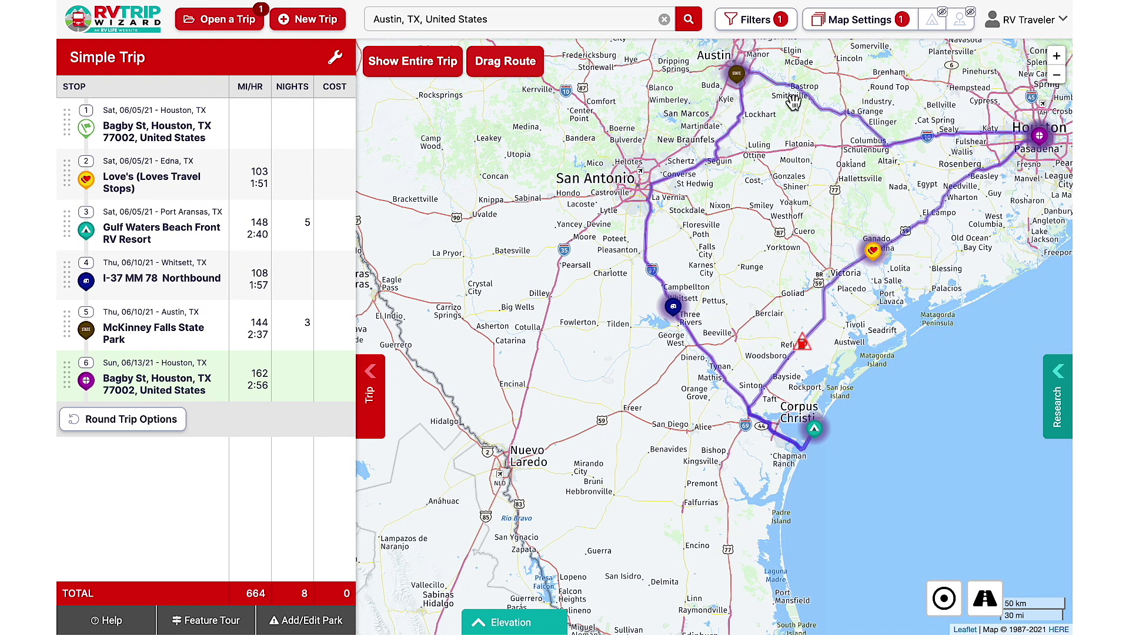
- Fit the entire six-stop route on the map and highlight each stop's leg
click(451, 73)
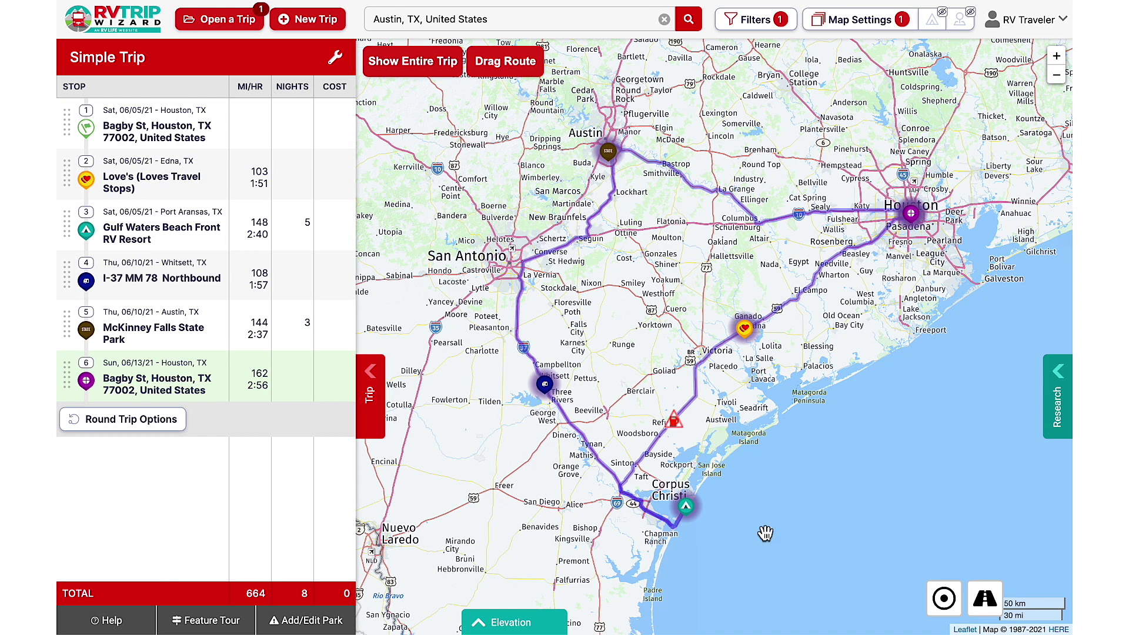
mouse_move(307, 138)
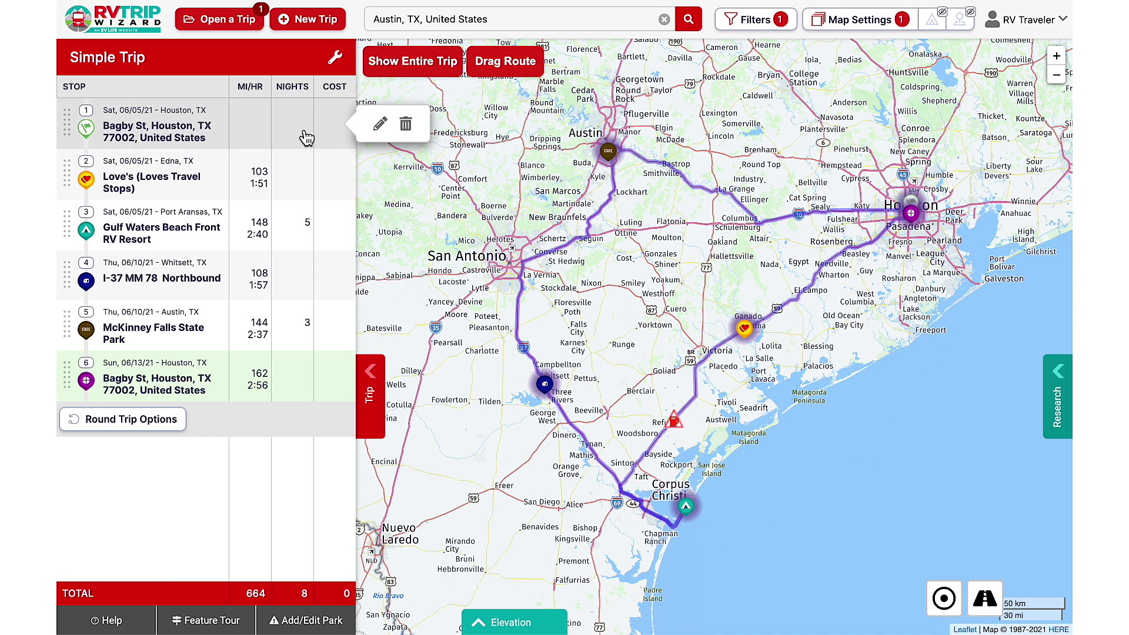
mouse_move(306, 188)
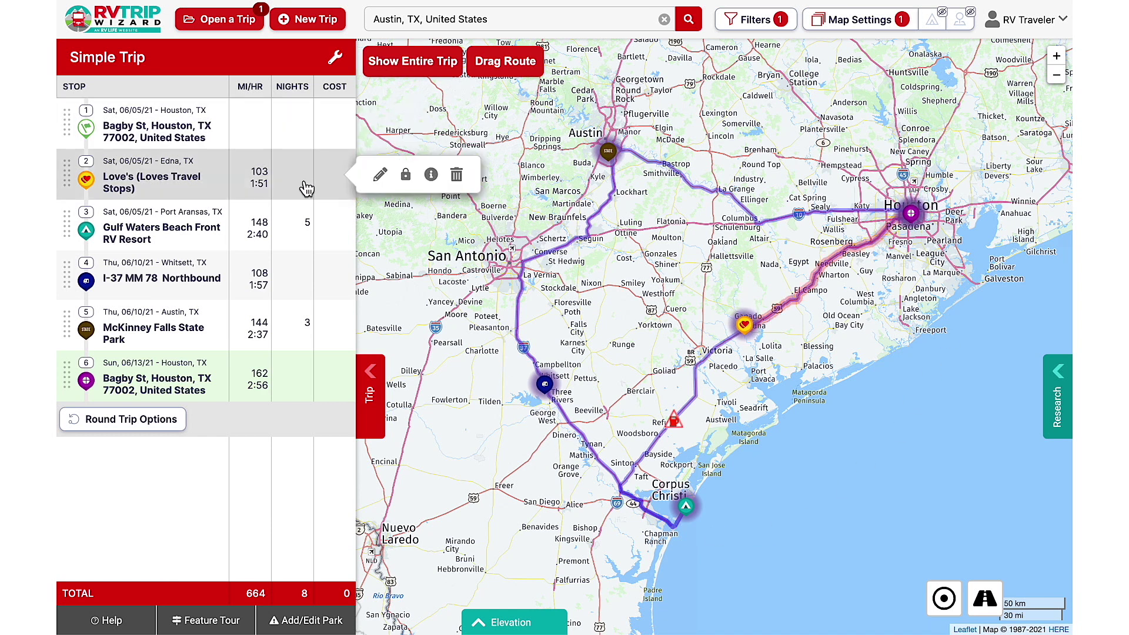
mouse_move(301, 231)
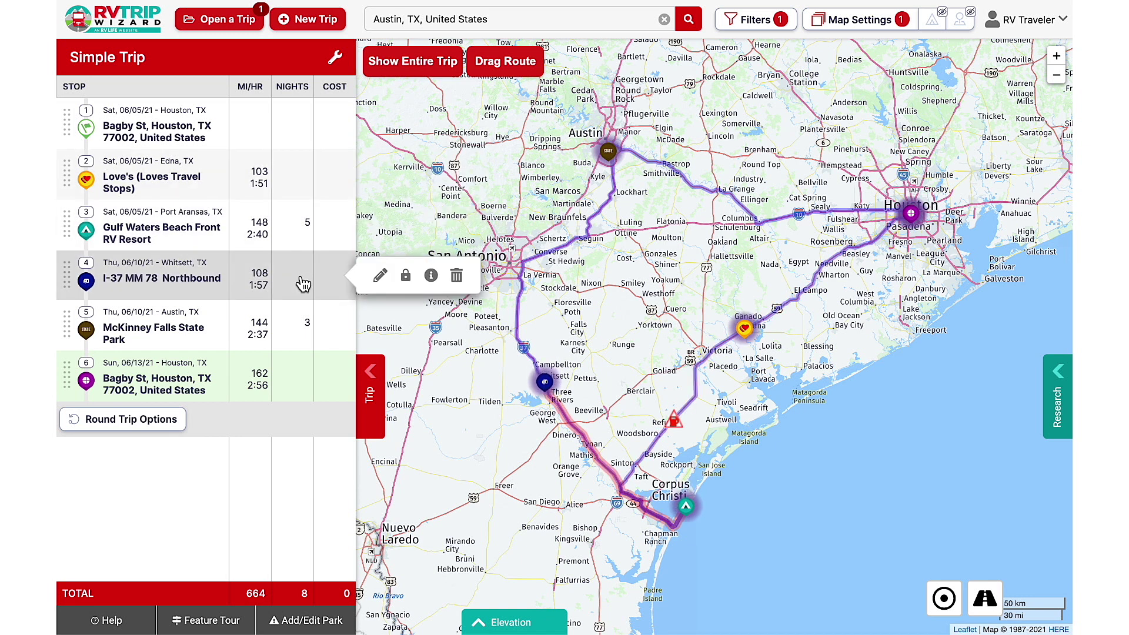
mouse_move(309, 321)
mouse_move(307, 363)
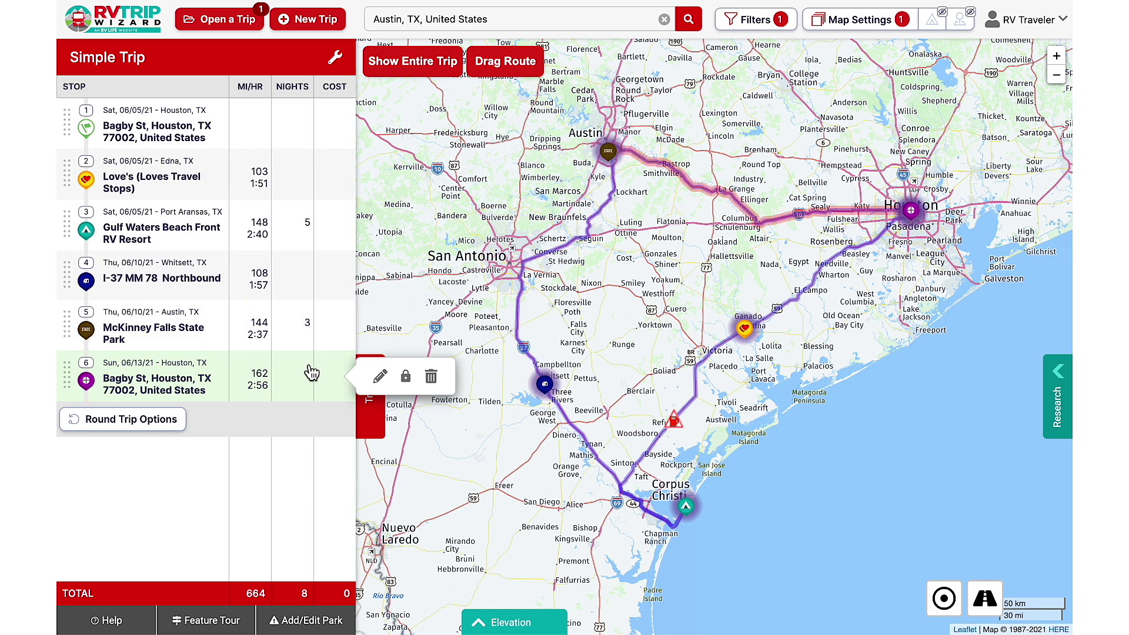